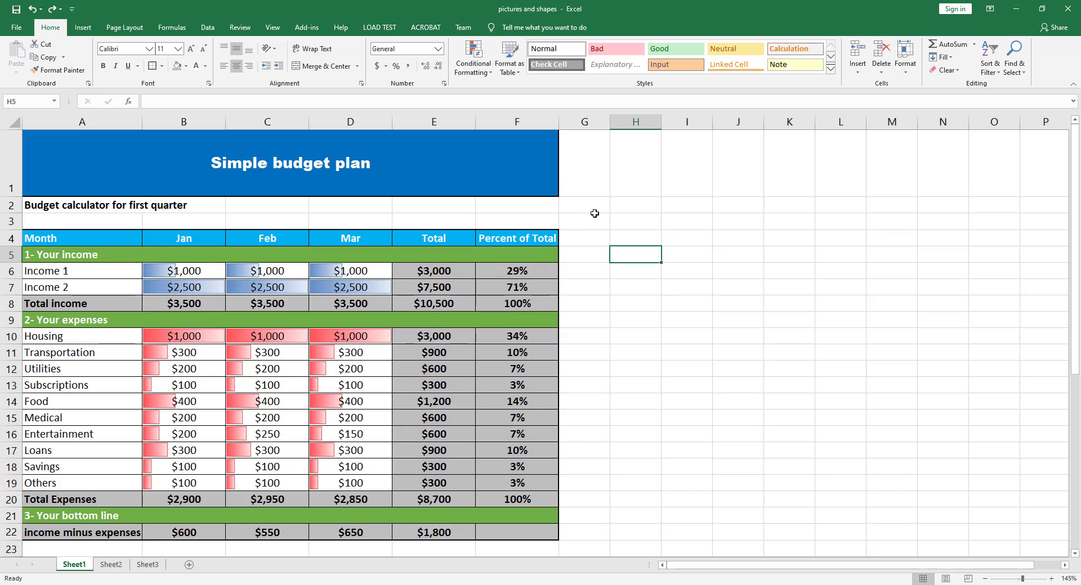
click(82, 31)
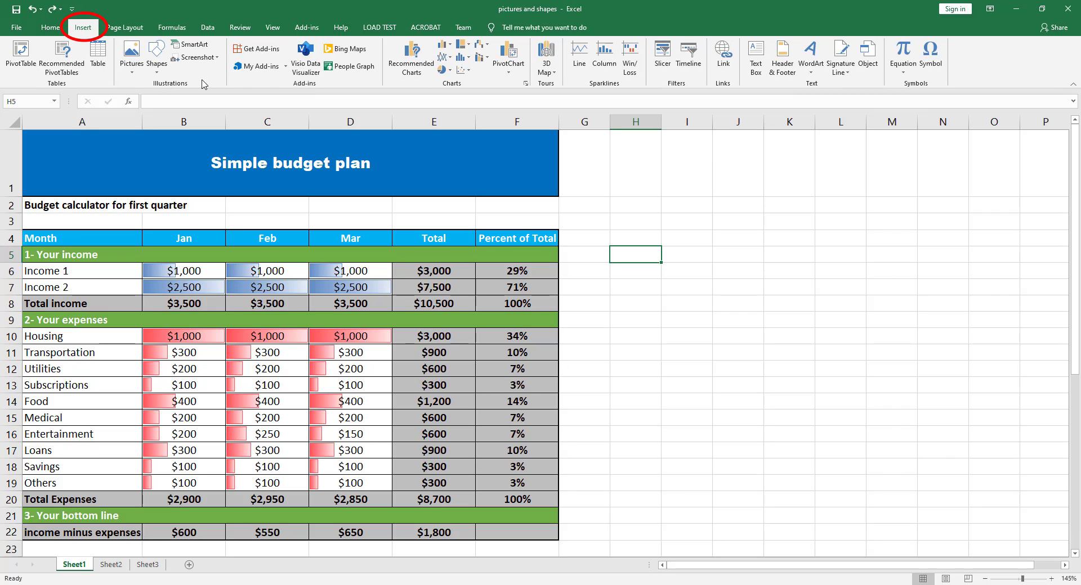
click(132, 62)
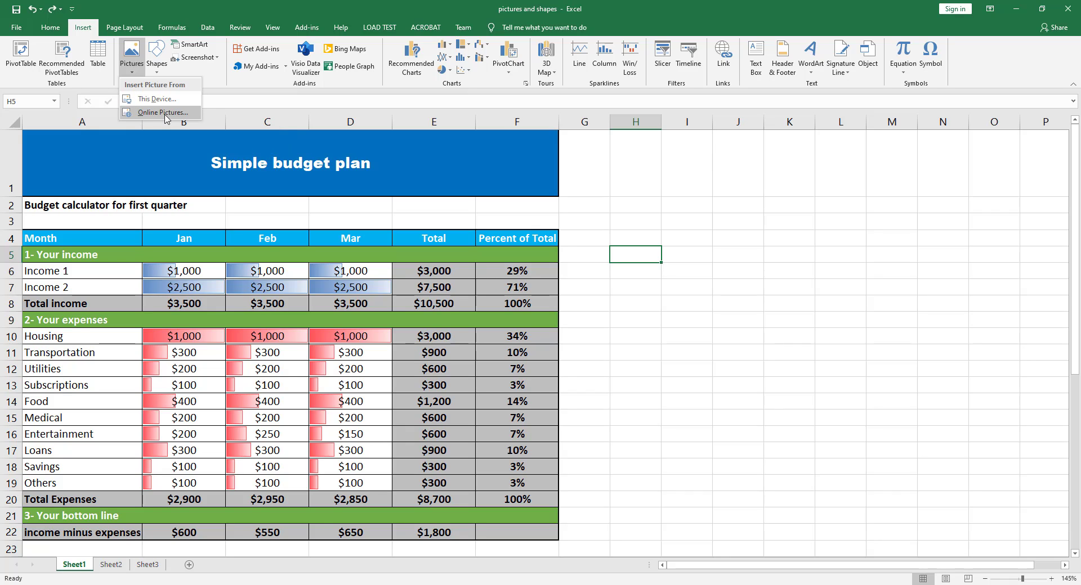
click(159, 72)
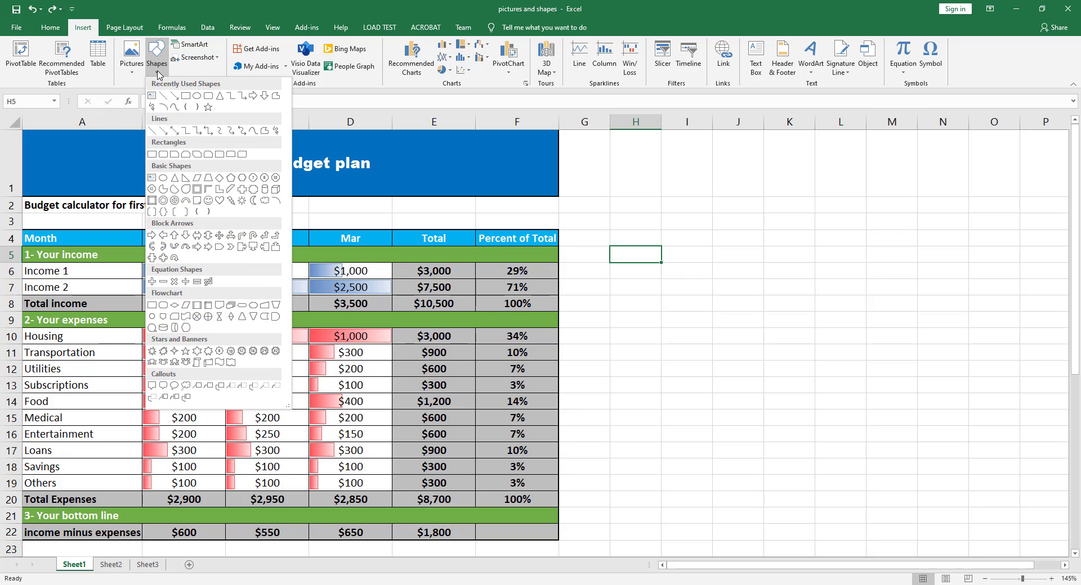
click(188, 73)
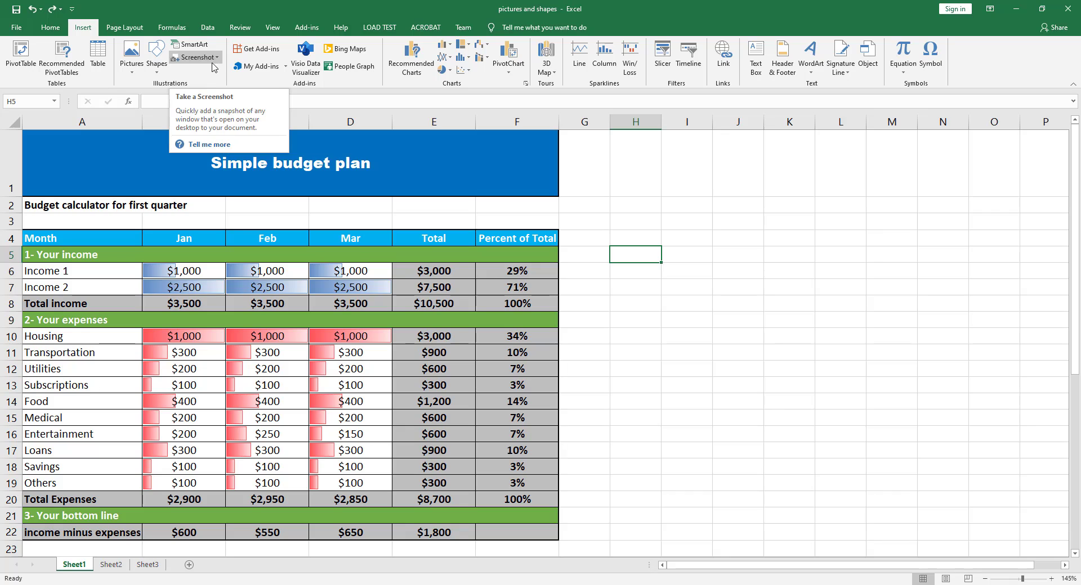
Step: Insert the balance picture from the Chapter 4 exercise folder on this device into Sheet1
click(131, 73)
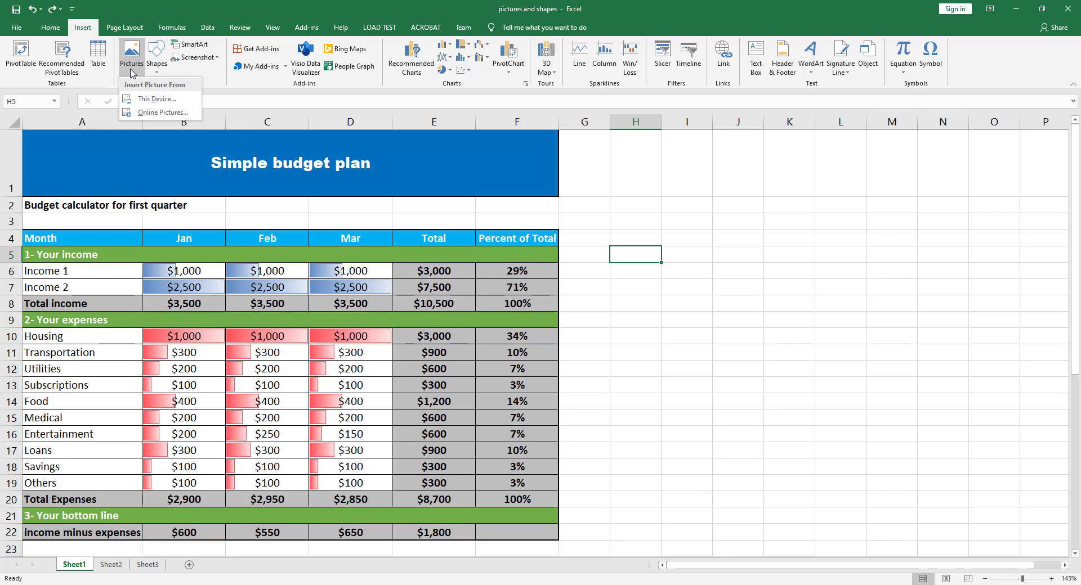
click(155, 100)
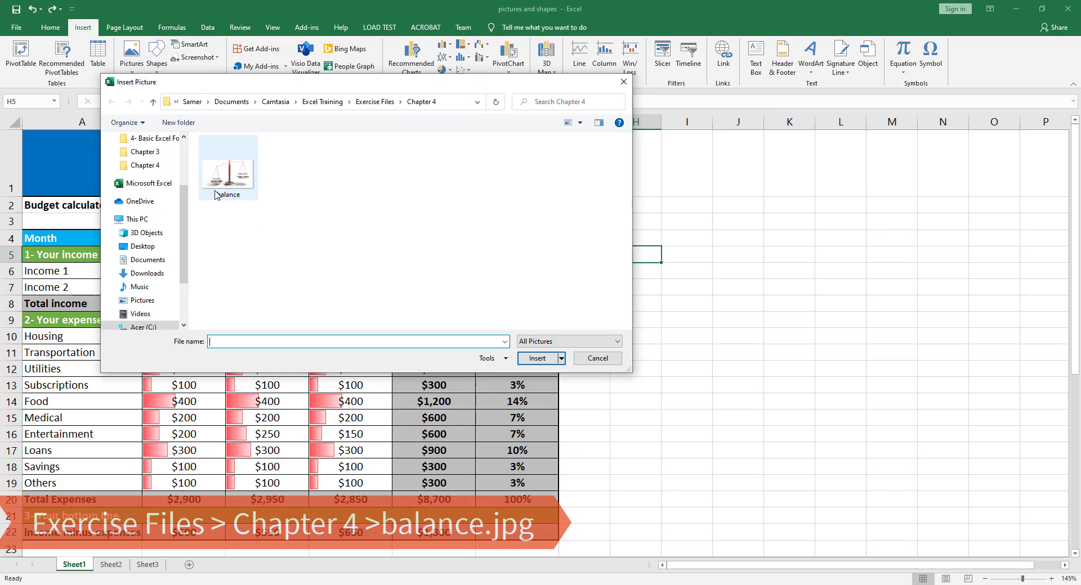
double_click(234, 180)
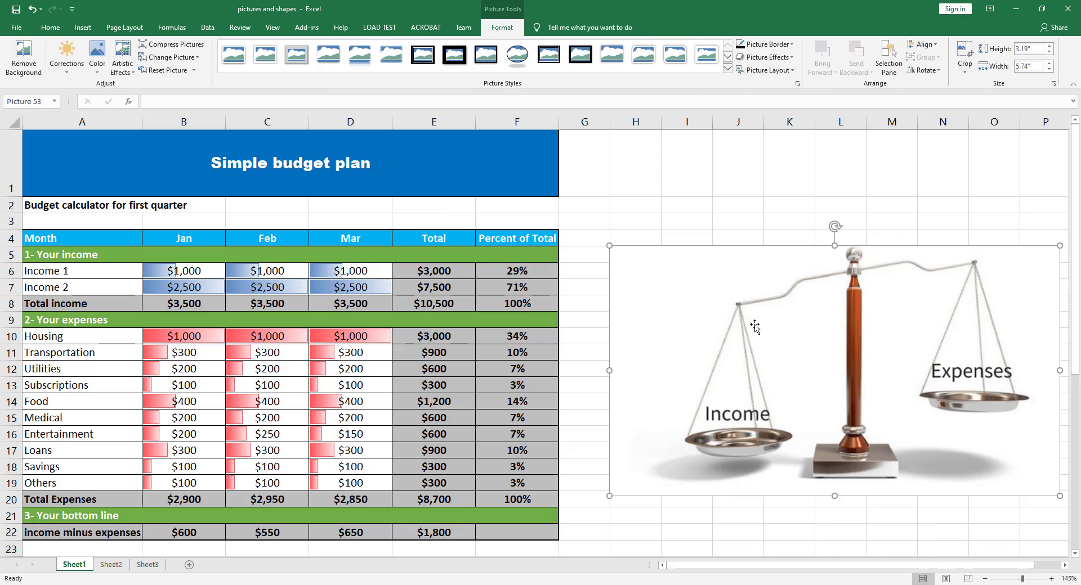
Step: Shrink the balance picture to about 1.45" high by 2.61" wide and place it beside the title, over columns G to J
drag(718, 244, 711, 228)
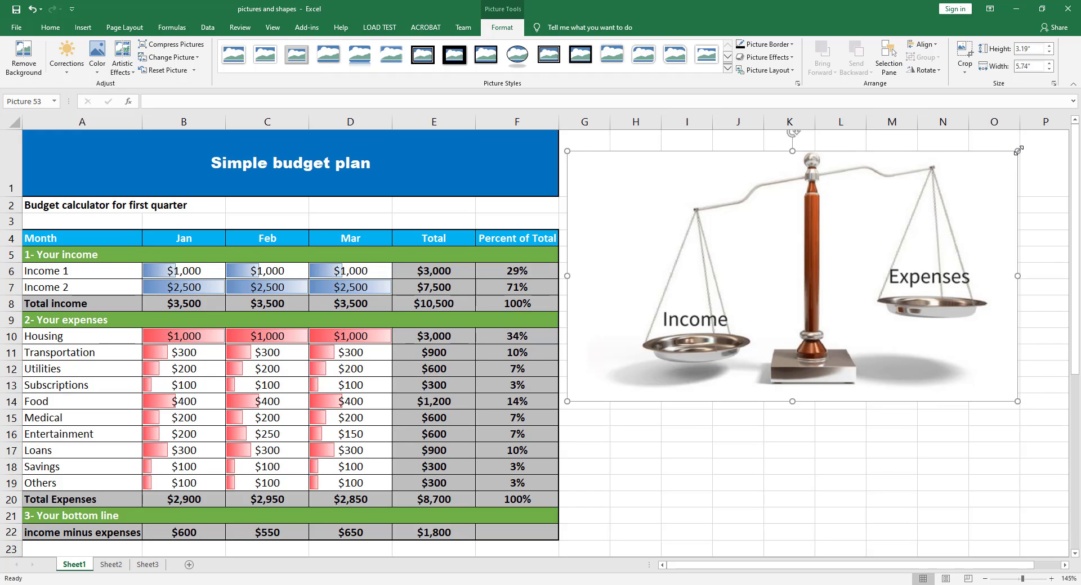
drag(1018, 150, 762, 287)
drag(706, 337, 709, 198)
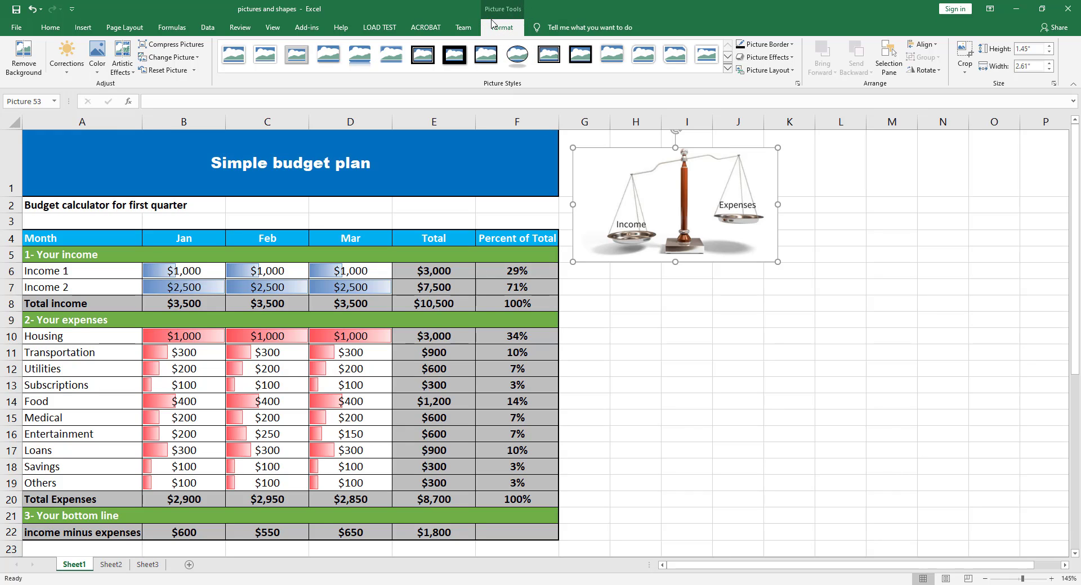
Step: Make the white background of the balance picture transparent
click(95, 69)
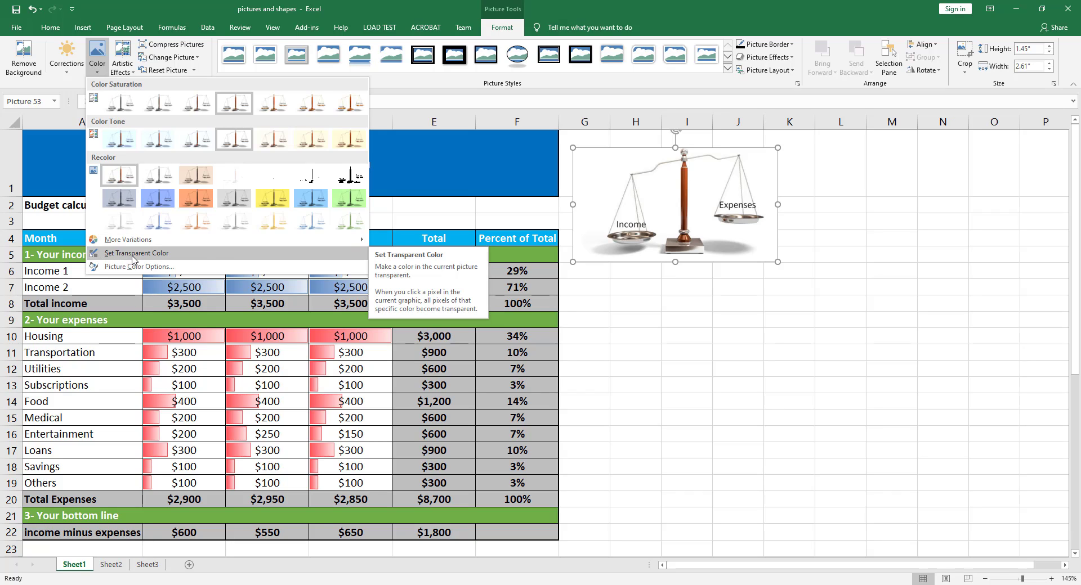
click(208, 254)
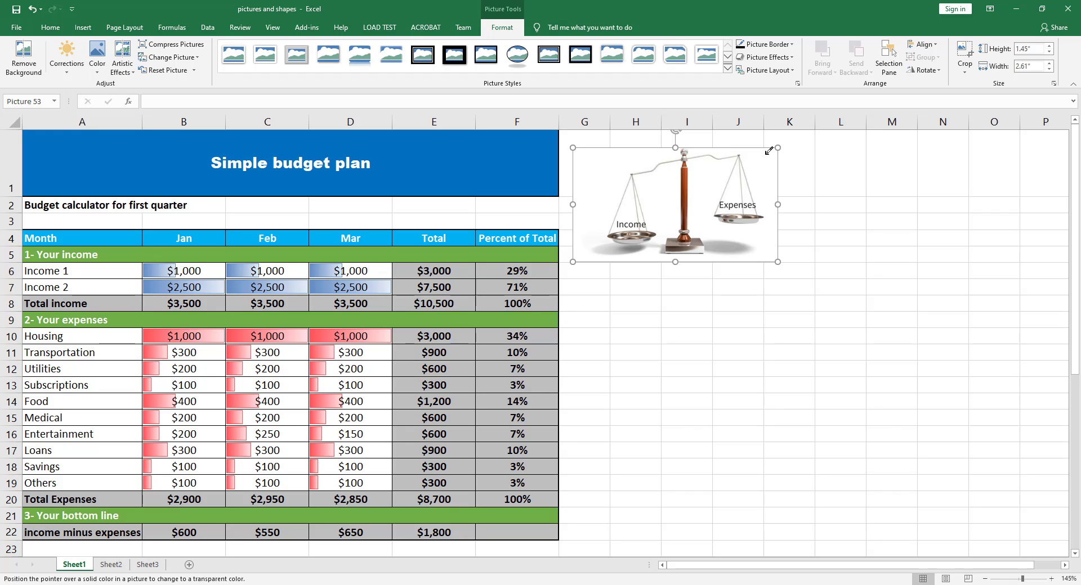
click(594, 157)
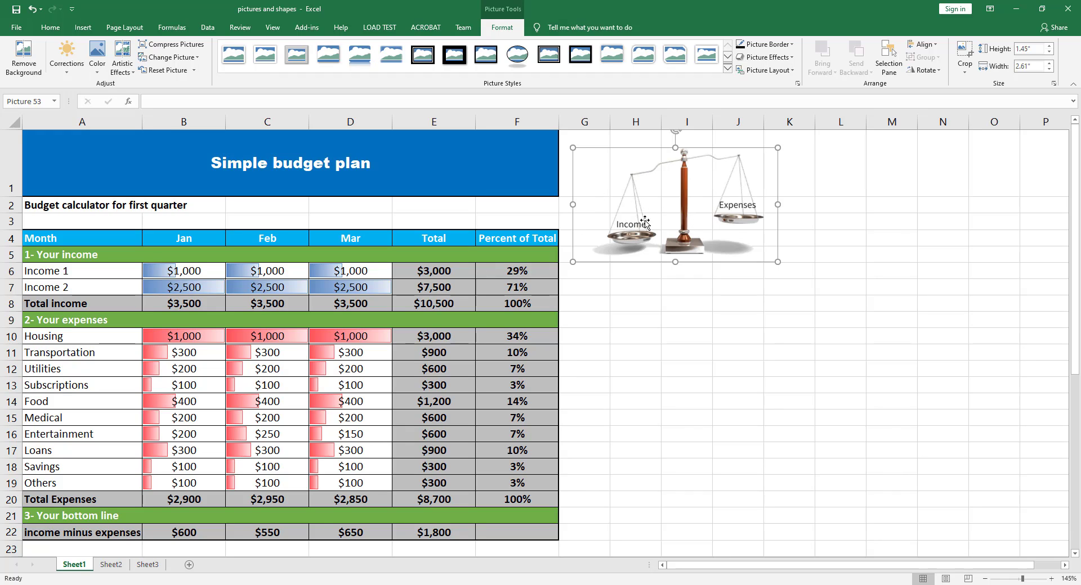
Step: Recolor the balance picture with the yellow variation and apply the Photocopy artistic effect to it
click(97, 62)
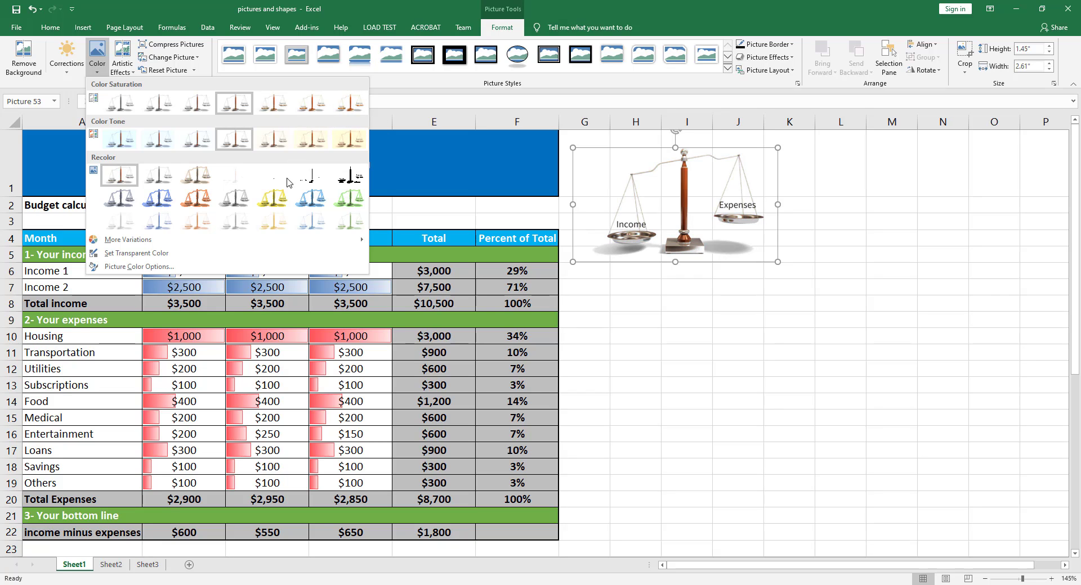
click(268, 204)
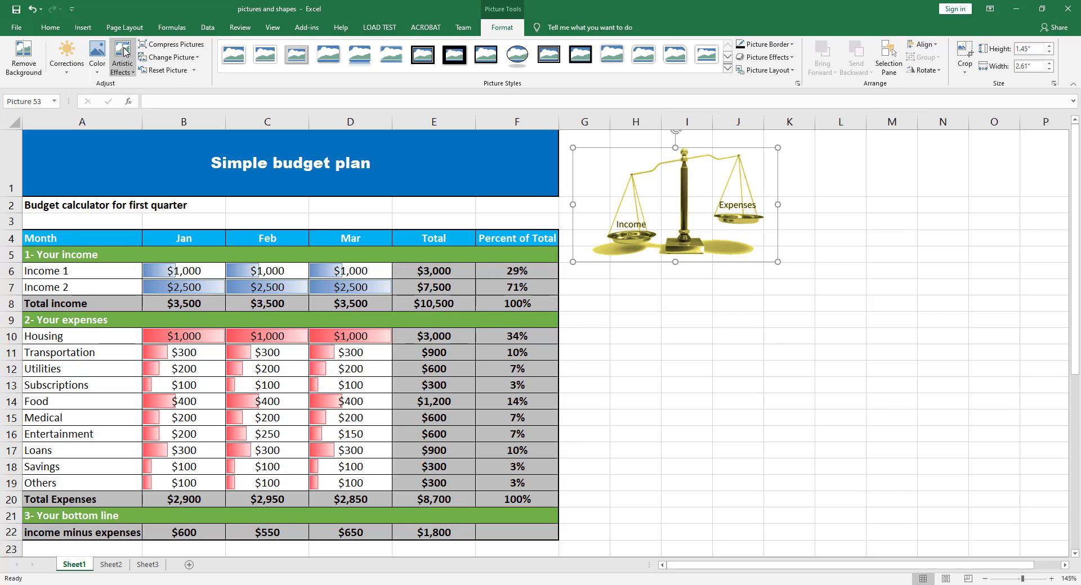
click(129, 73)
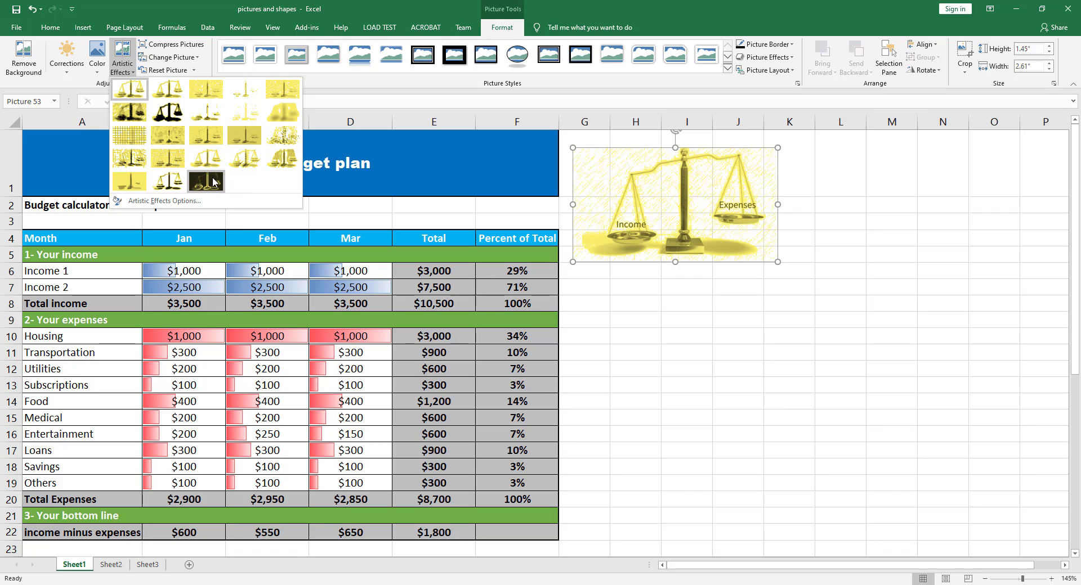
click(167, 183)
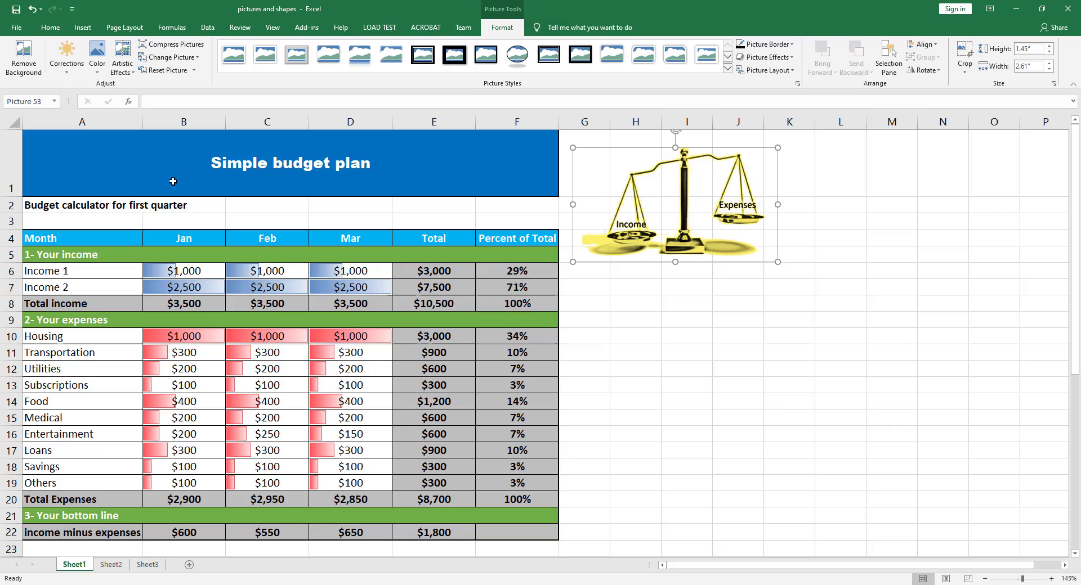
click(625, 294)
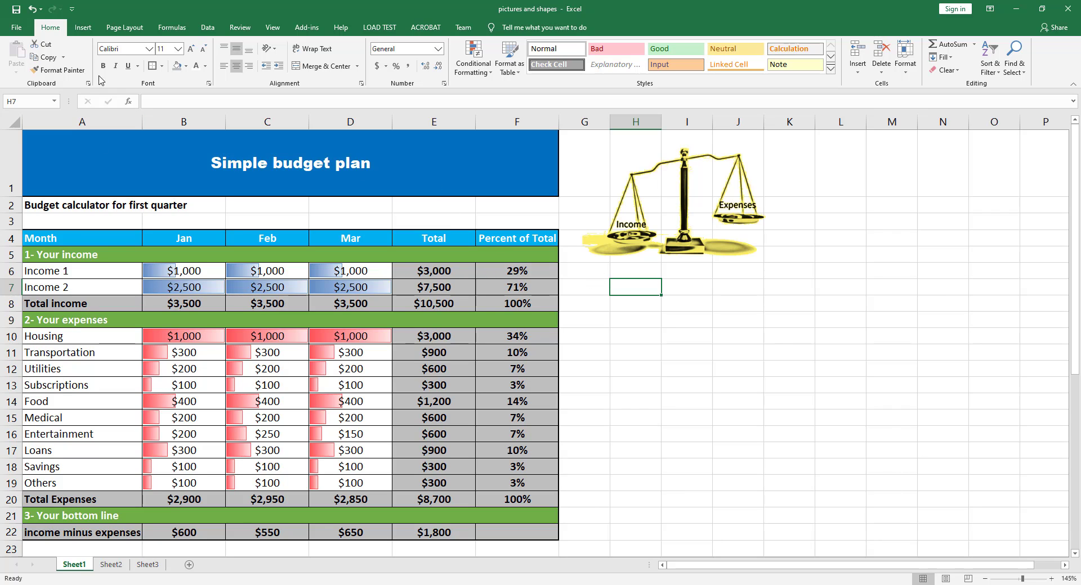
Step: Search Bing online pictures for "BUDGET" and insert the illustration of cash, papers and a calculator
click(80, 29)
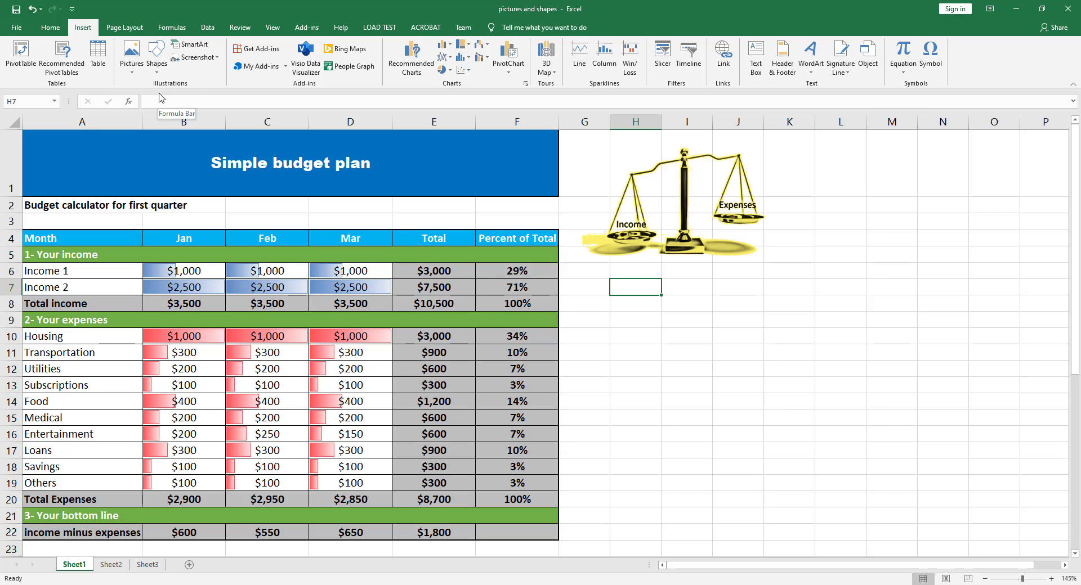
click(134, 73)
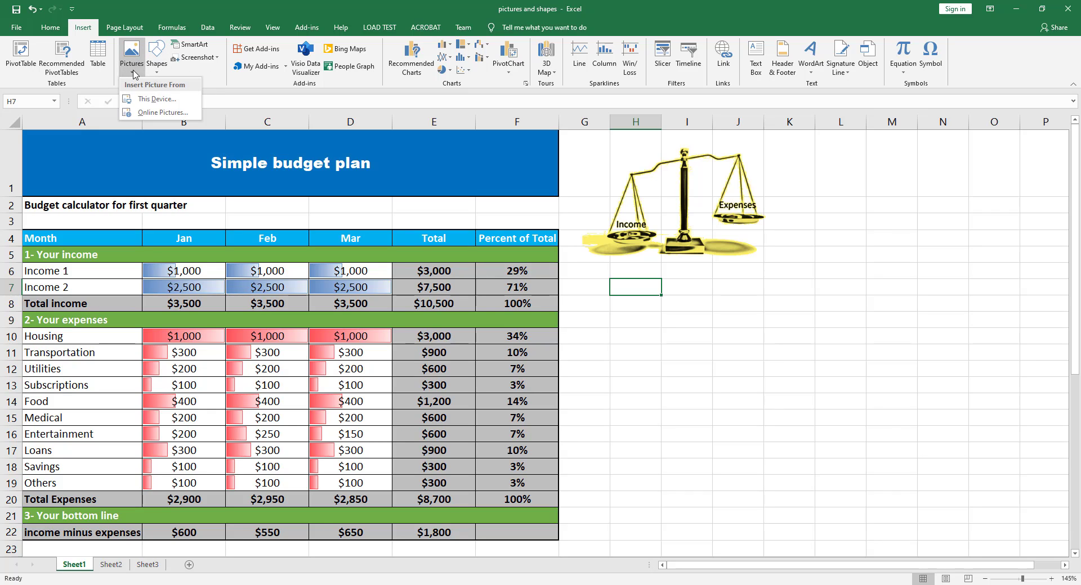
click(153, 114)
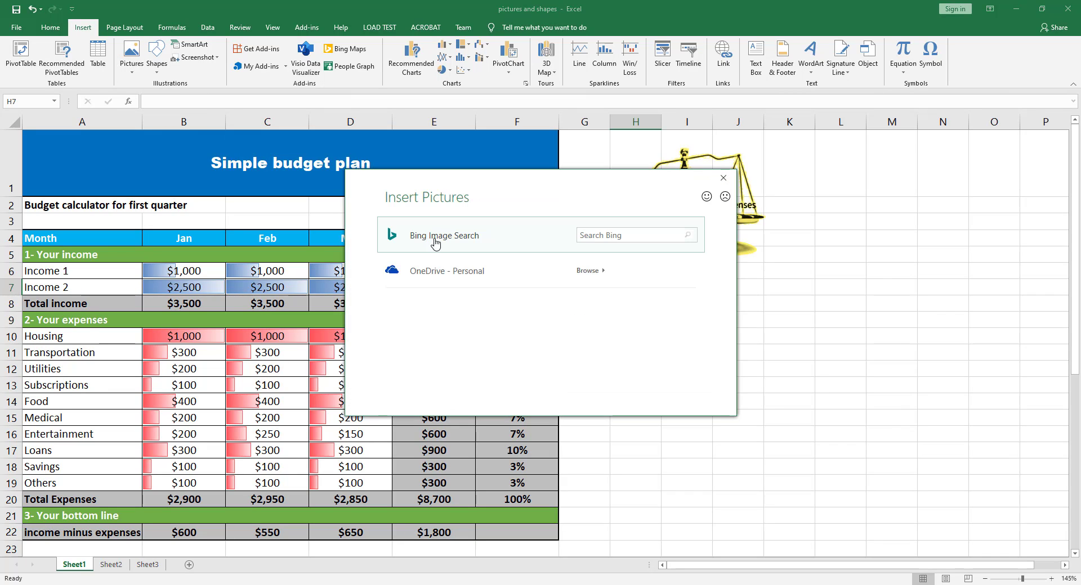
click(598, 235)
click(598, 235)
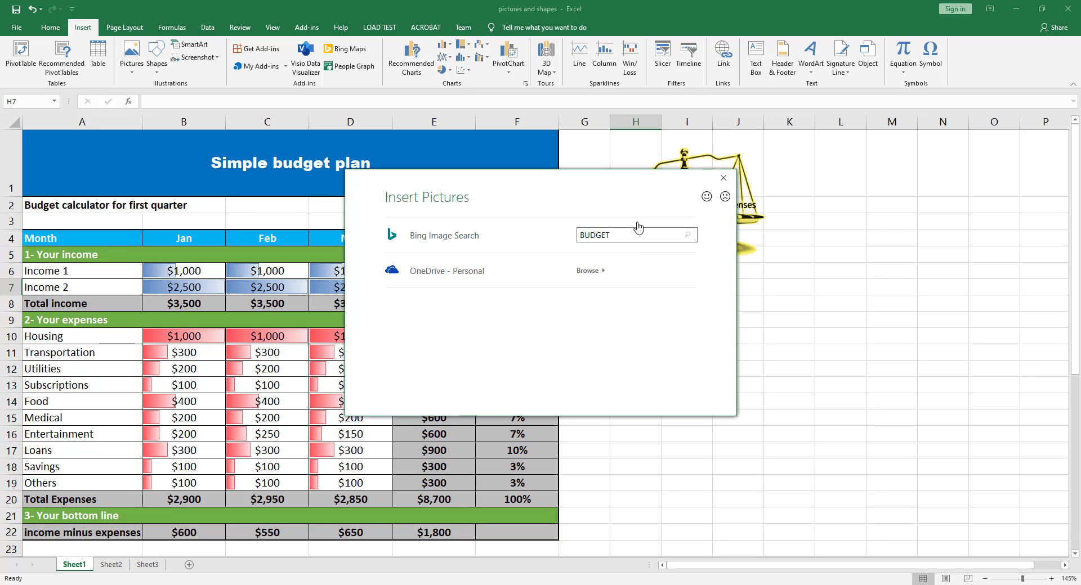
key(Return)
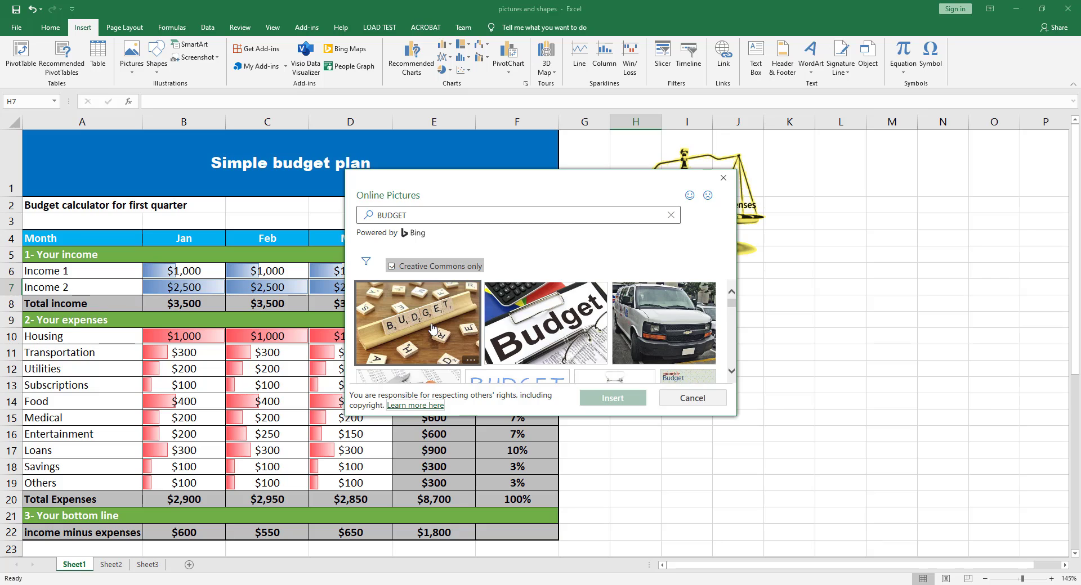
scroll(433, 329, down, 4)
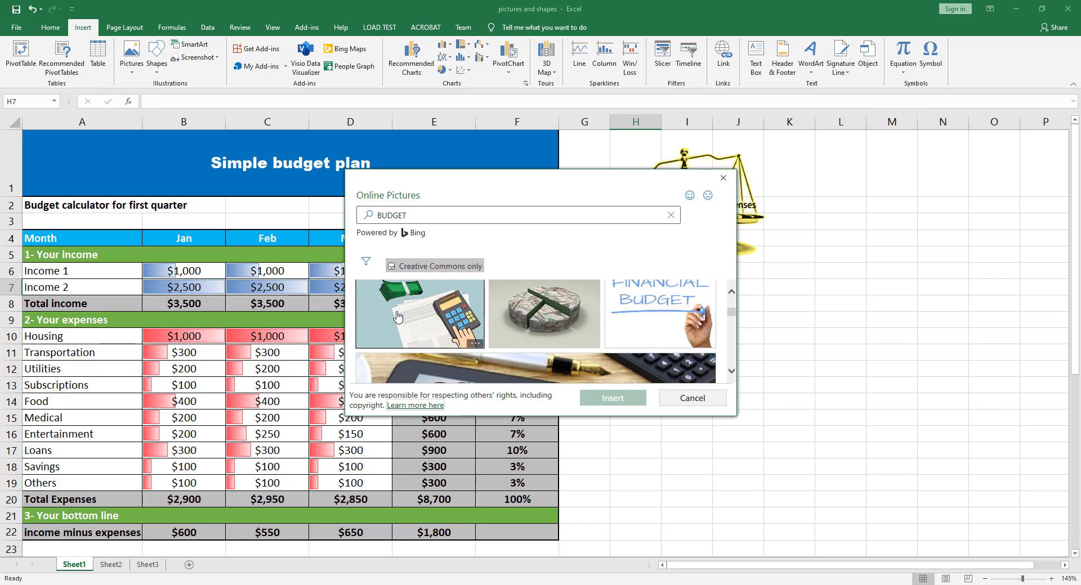
click(397, 316)
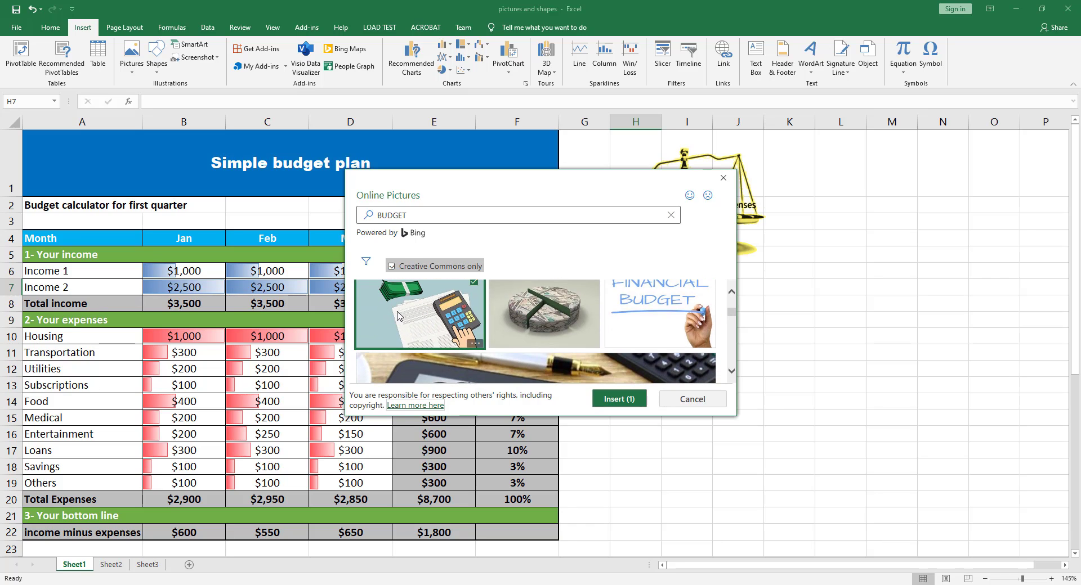
click(618, 405)
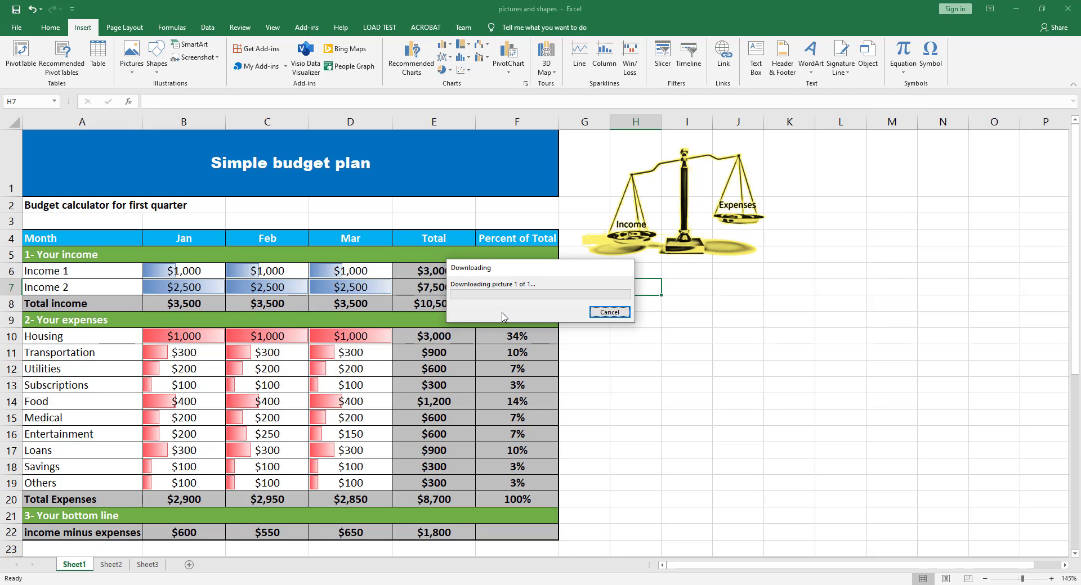
Step: Shrink the calculator illustration to about 0.73" high by 1.26" wide and place it inside the title banner over columns E and F
drag(724, 380, 200, 253)
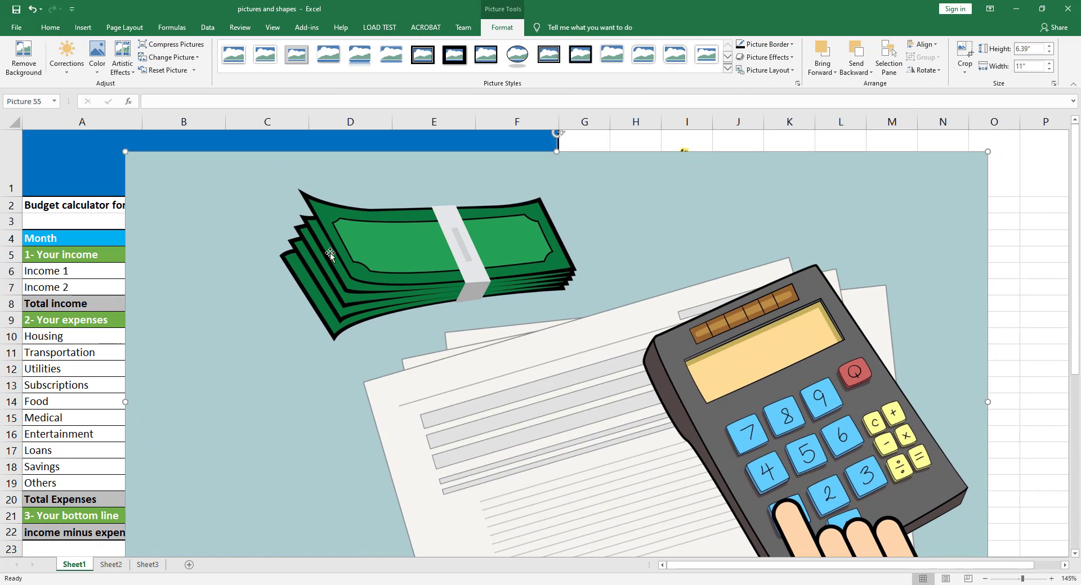
drag(988, 151, 602, 405)
drag(525, 445, 755, 270)
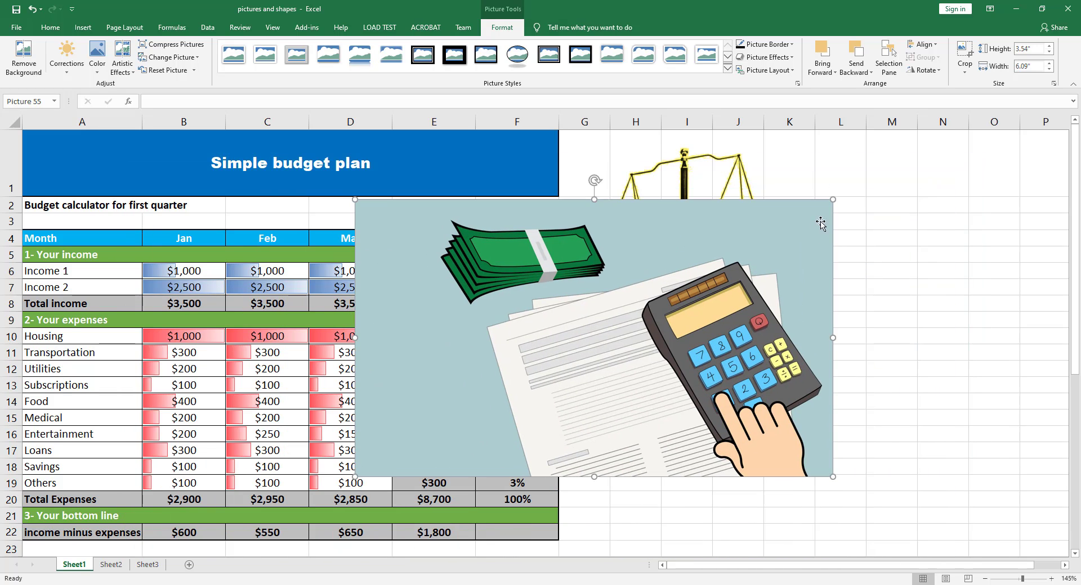
drag(833, 199, 521, 380)
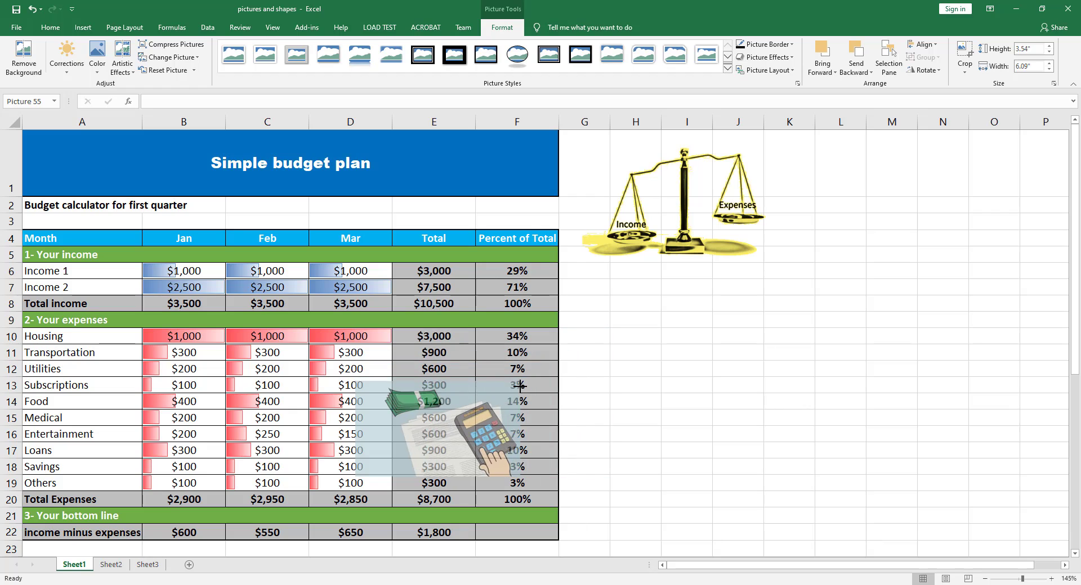
drag(462, 416, 690, 294)
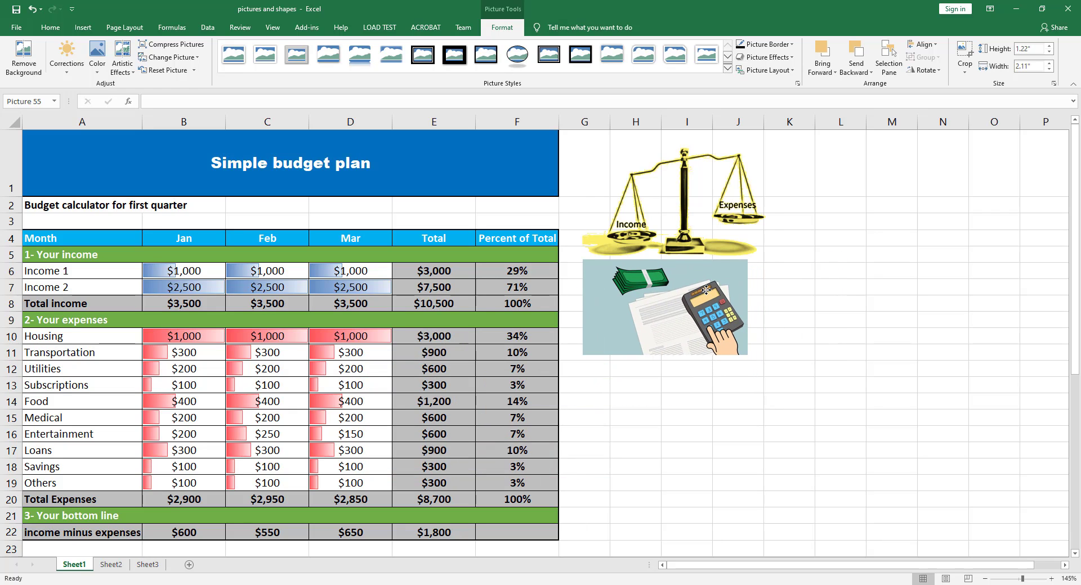
drag(747, 259, 502, 149)
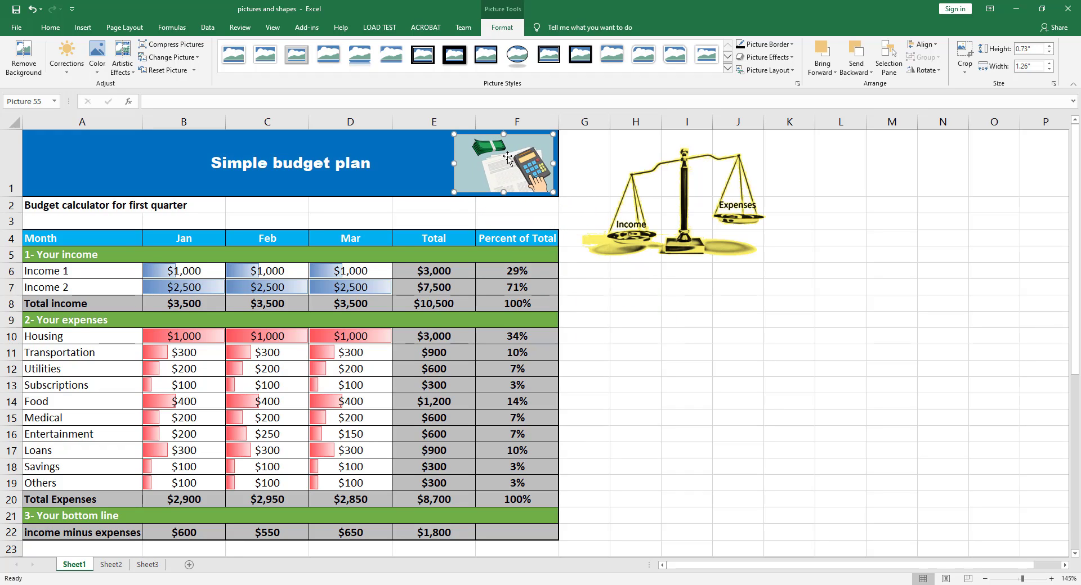
click(555, 211)
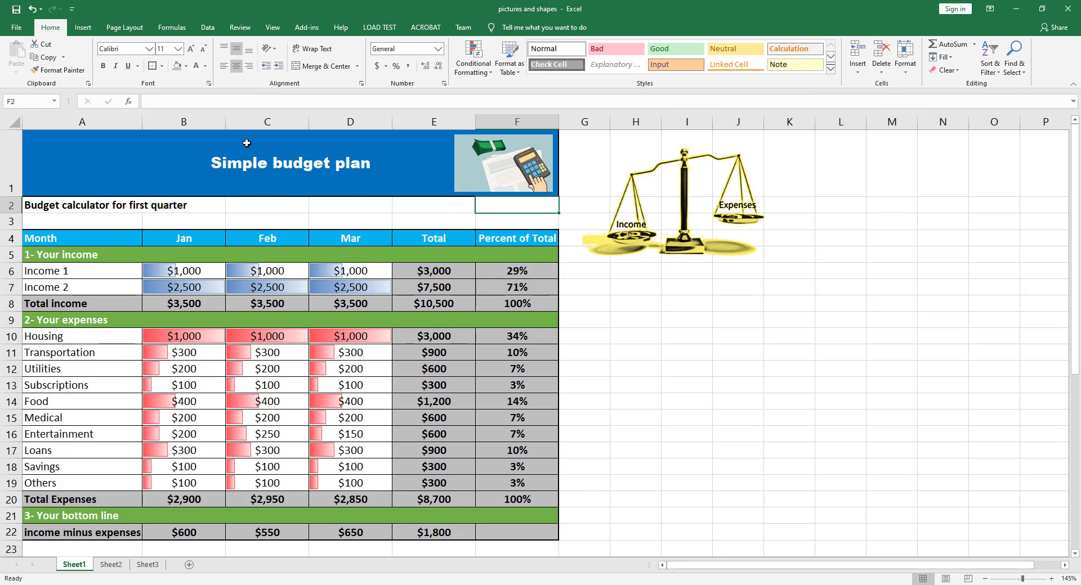
Step: Clear all contents and formatting from row 1, which holds the "Simple budget plan" title
click(361, 151)
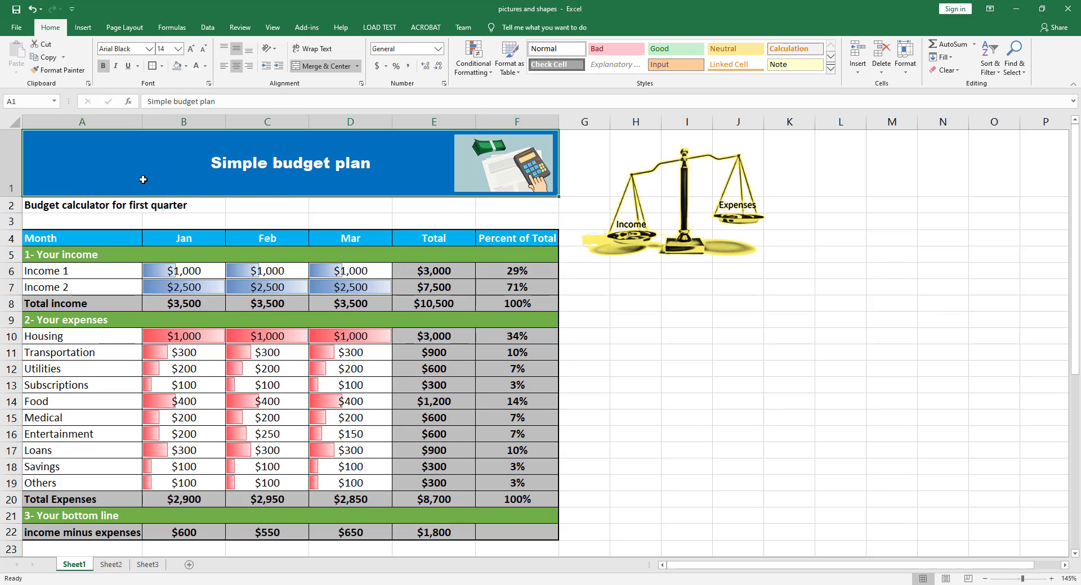
click(10, 162)
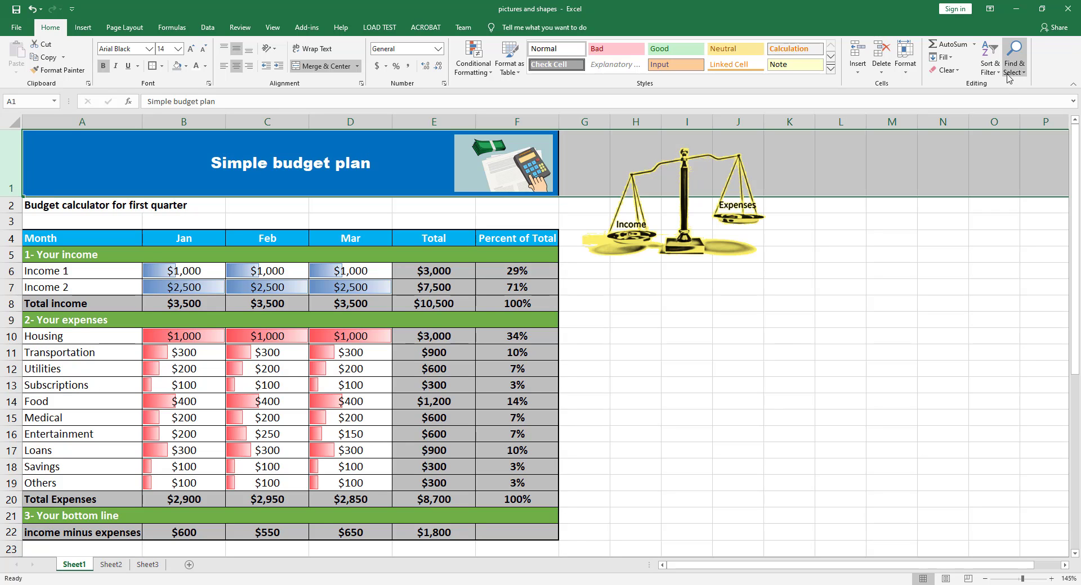
click(957, 71)
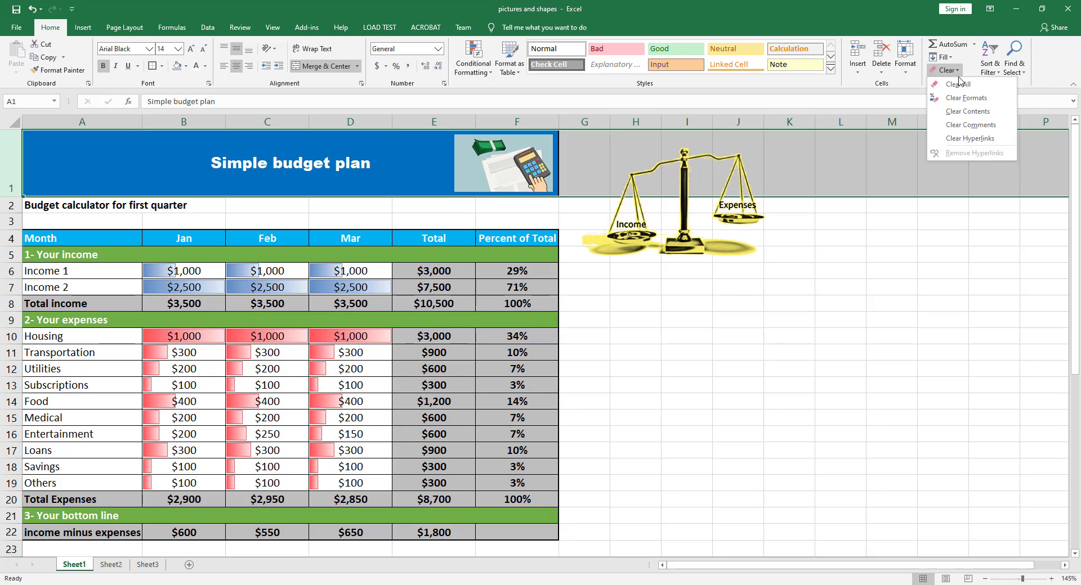
click(959, 85)
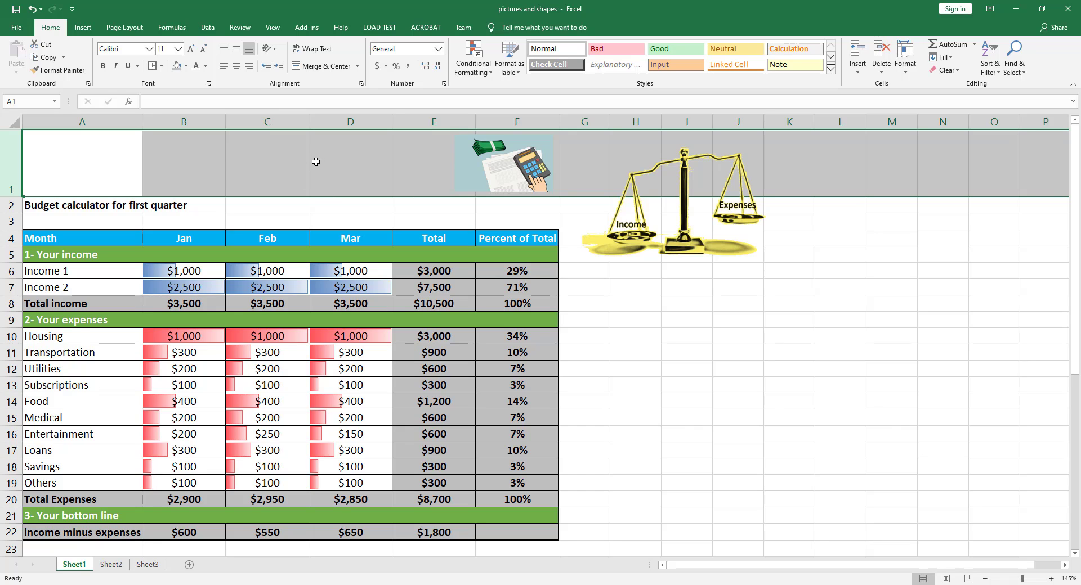
Step: Draw a rectangle about 0.81" high by 6.82" wide over the emptied title row, spanning columns A to F
click(101, 166)
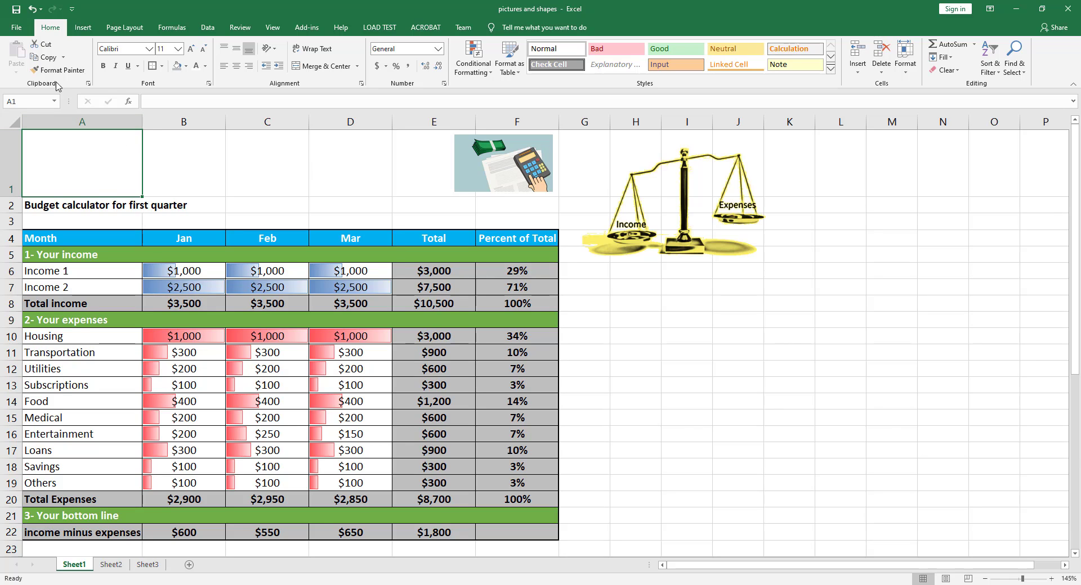
click(83, 31)
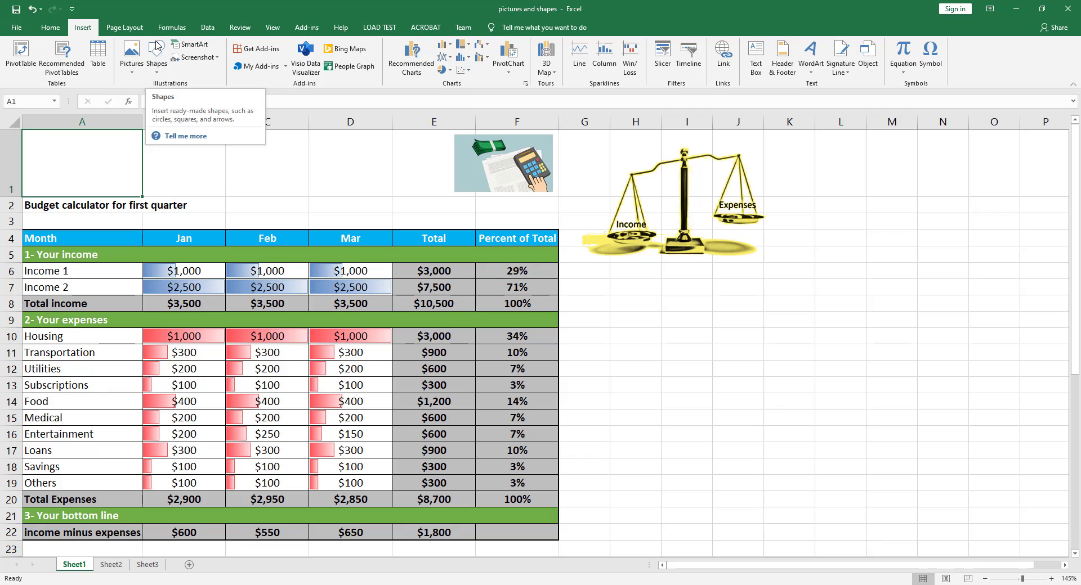
click(157, 67)
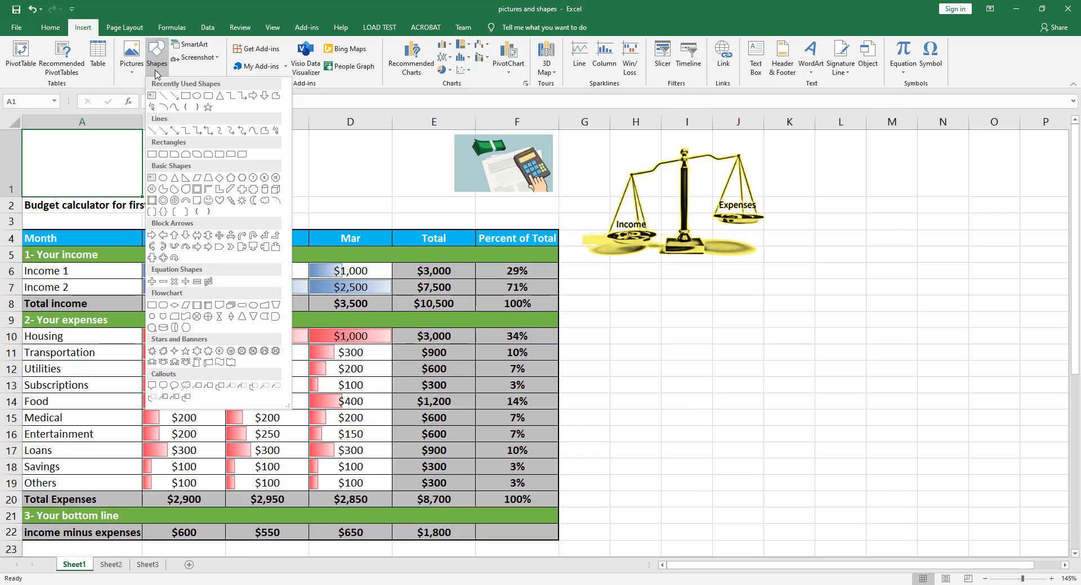
click(186, 99)
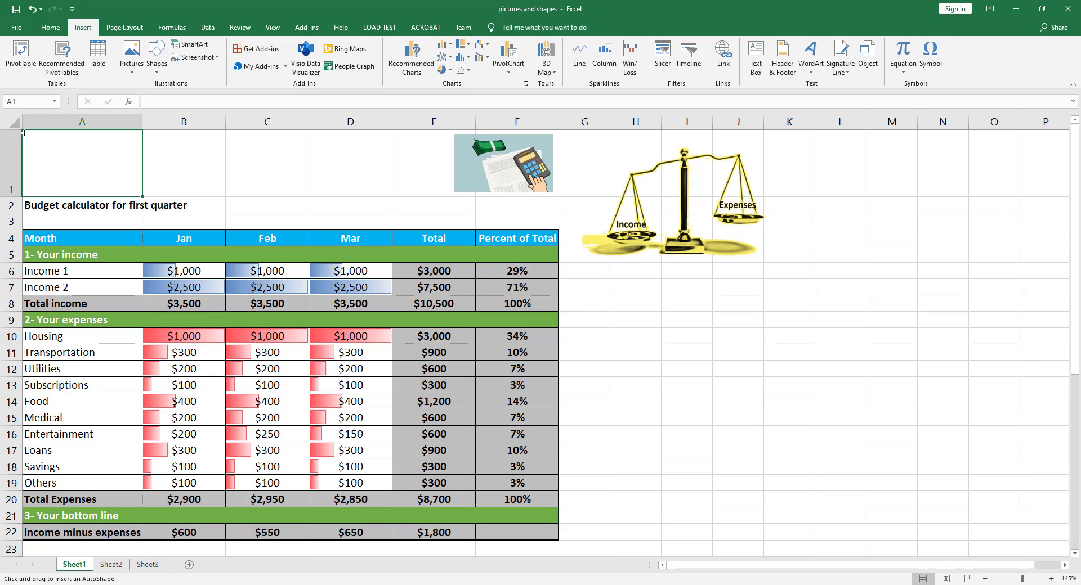
drag(26, 136, 521, 187)
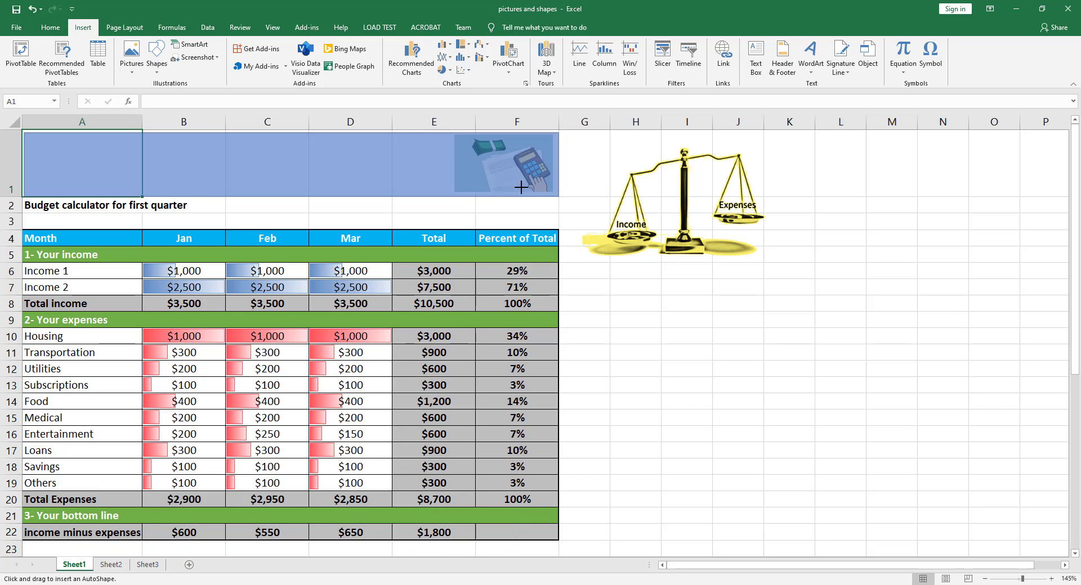
drag(520, 187, 520, 187)
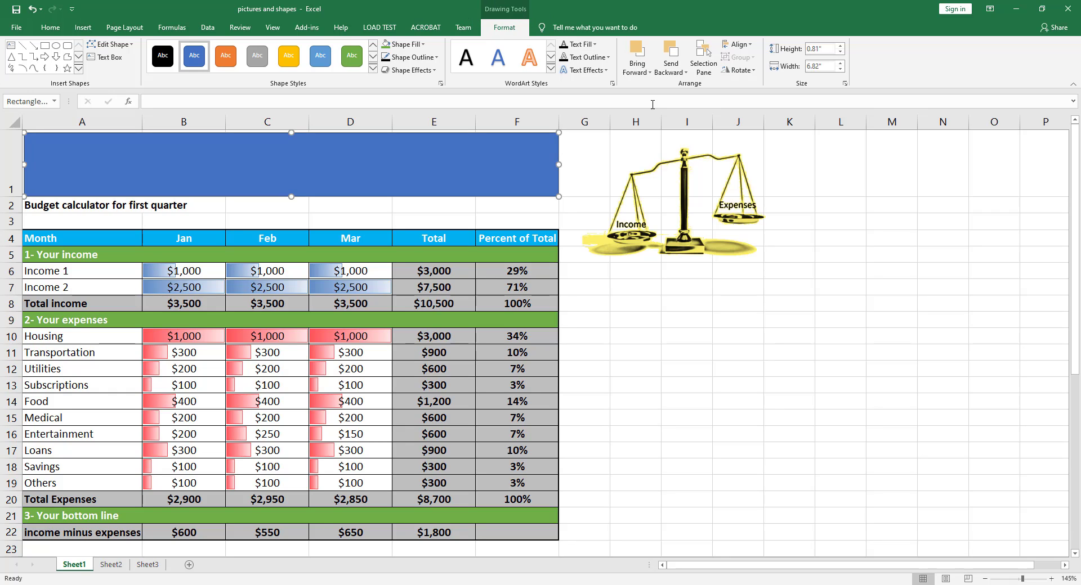
Step: Send the rectangle to the back so it sits behind the calculator illustration
click(680, 73)
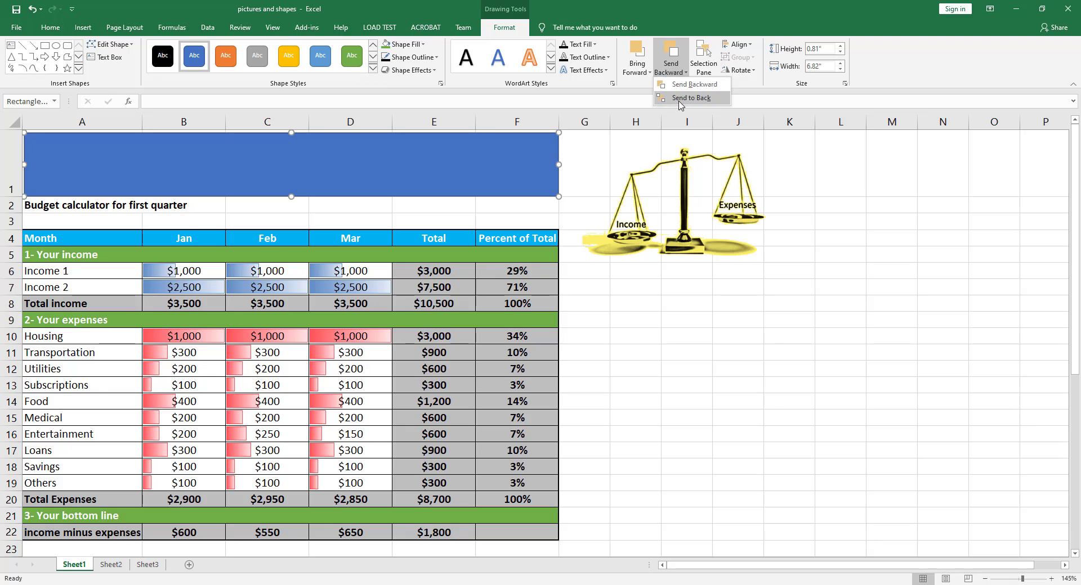
click(717, 102)
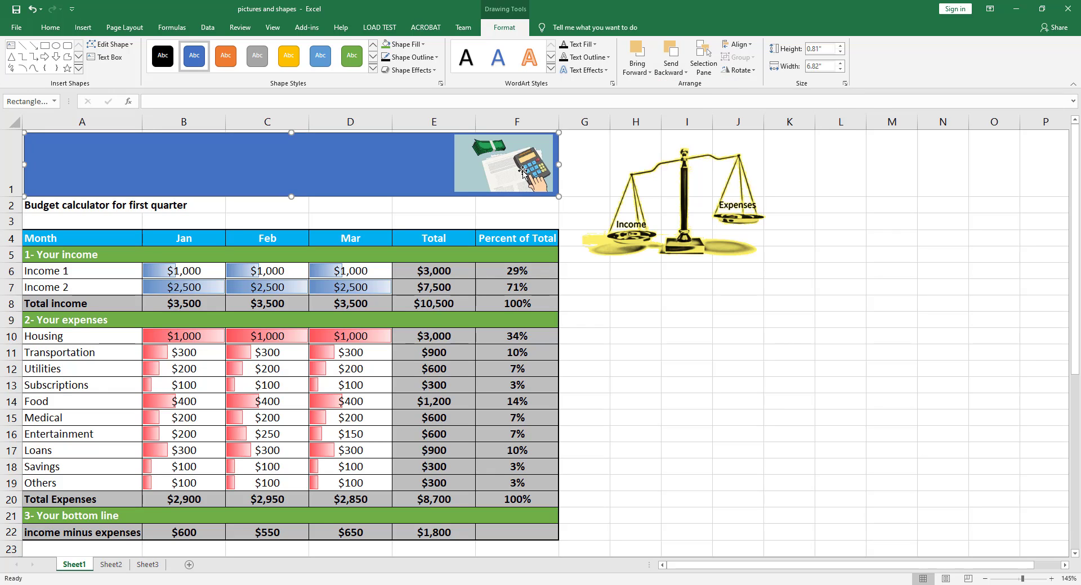
click(491, 176)
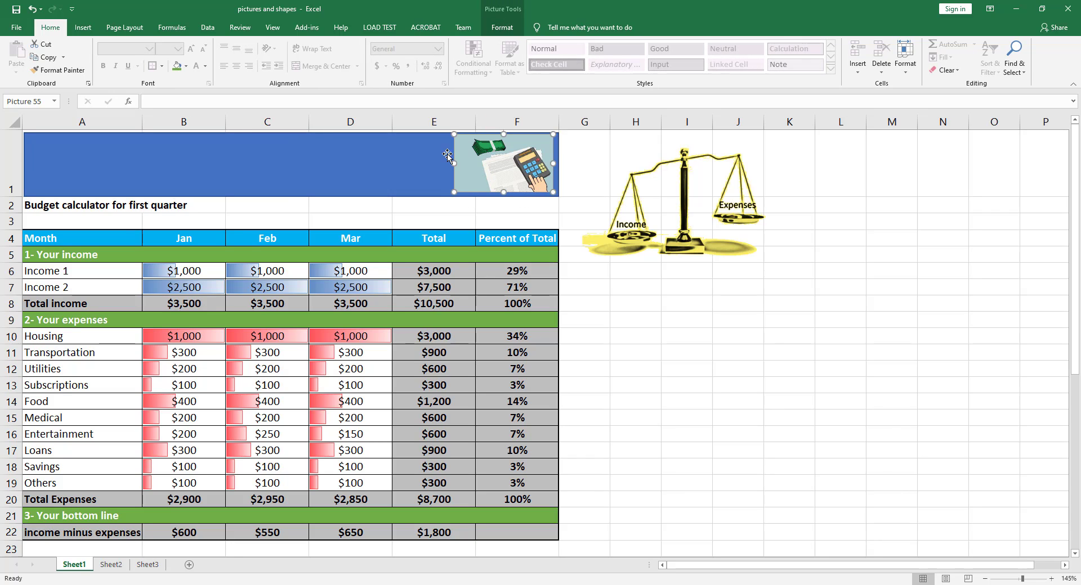
Step: Apply the green theme style from the last Theme Styles row to the banner rectangle and enter "SIMPLE BUDGET PLAN" in it
double_click(364, 170)
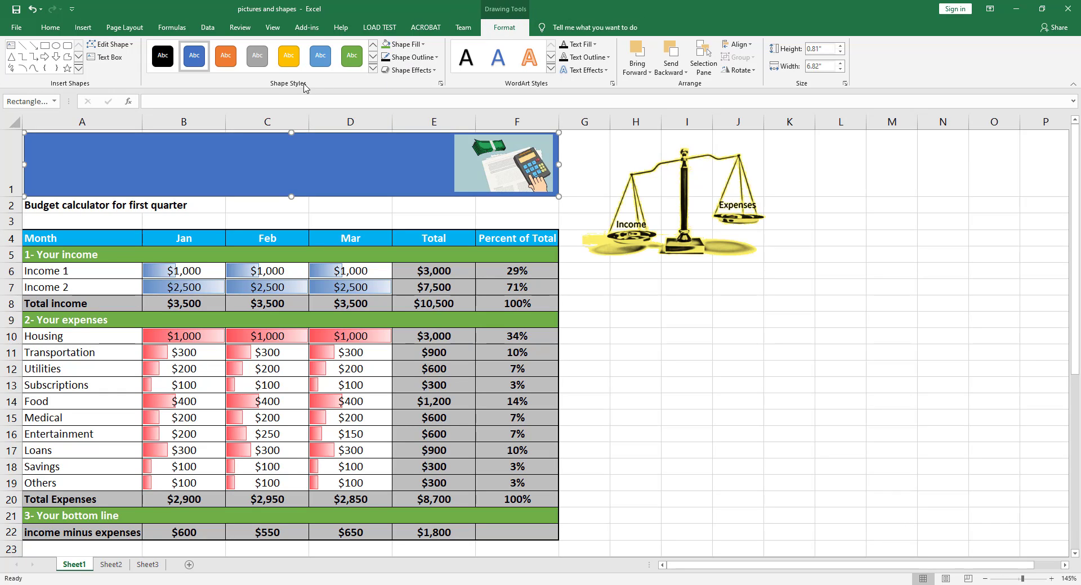
click(373, 68)
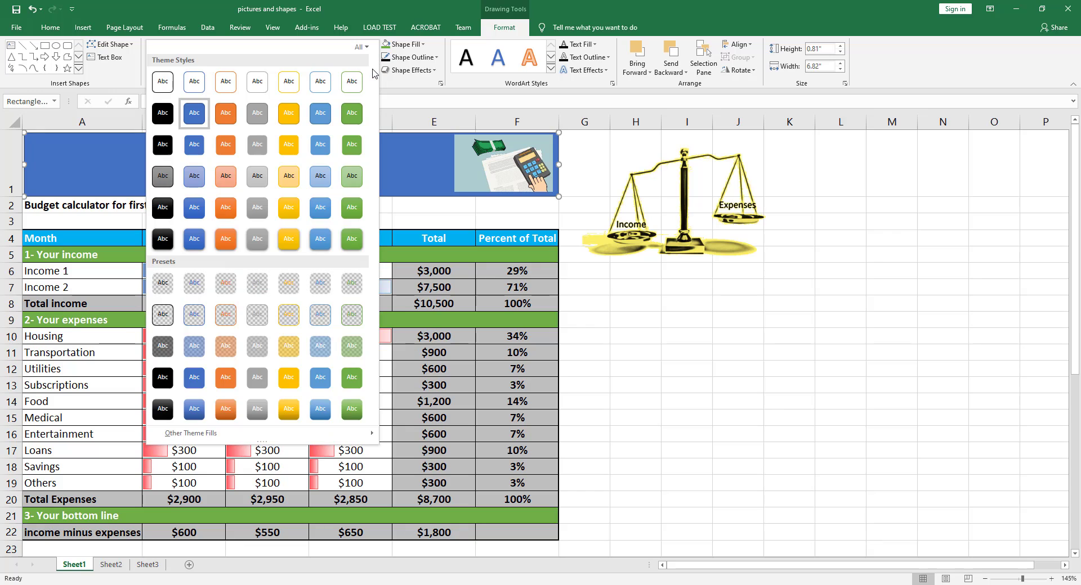
click(352, 239)
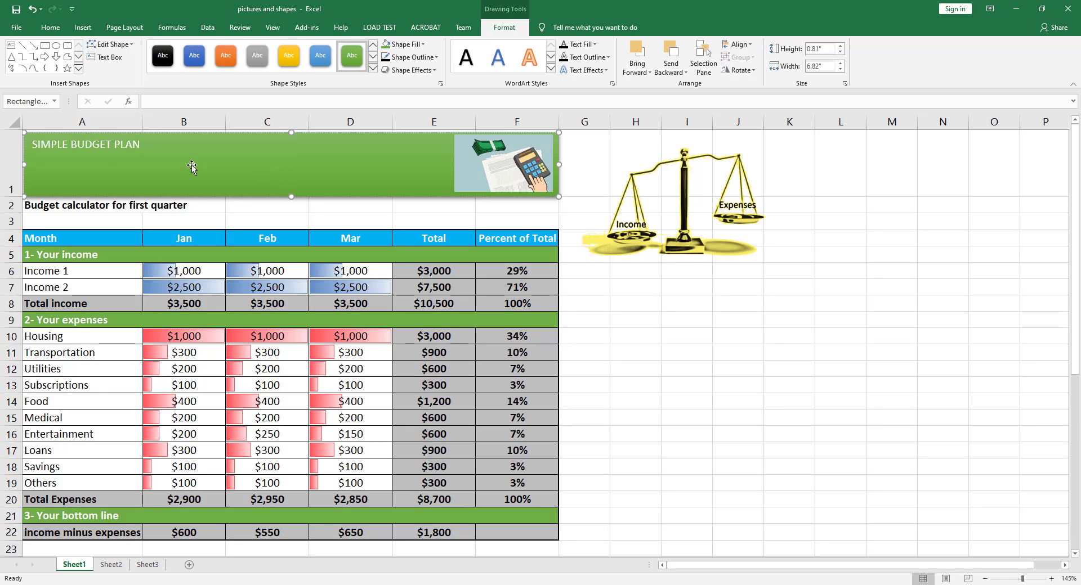
Step: Center the "SIMPLE BUDGET PLAN" text vertically and horizontally within the green banner
drag(140, 145, 31, 145)
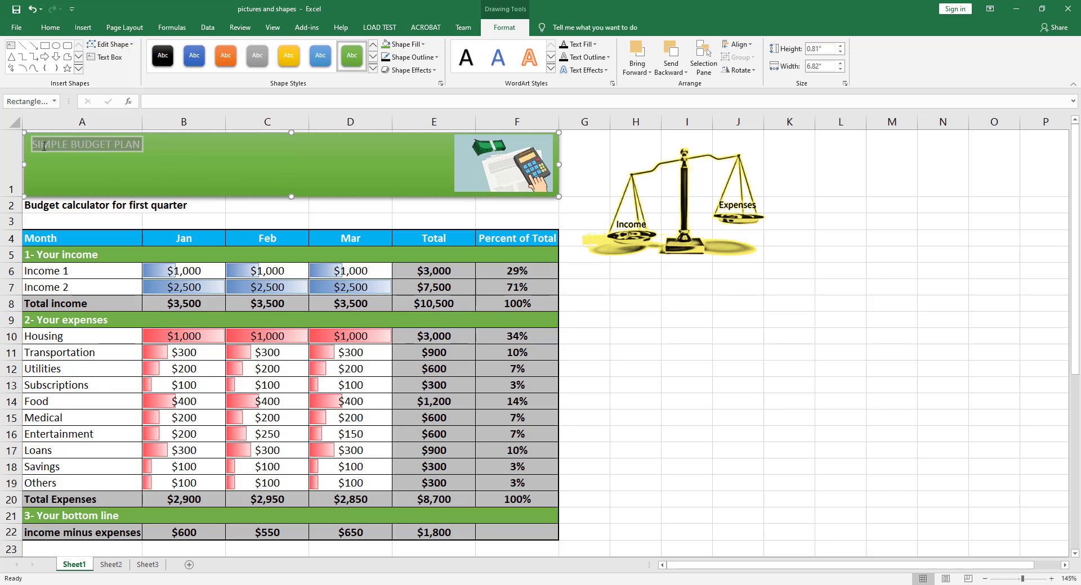
click(50, 28)
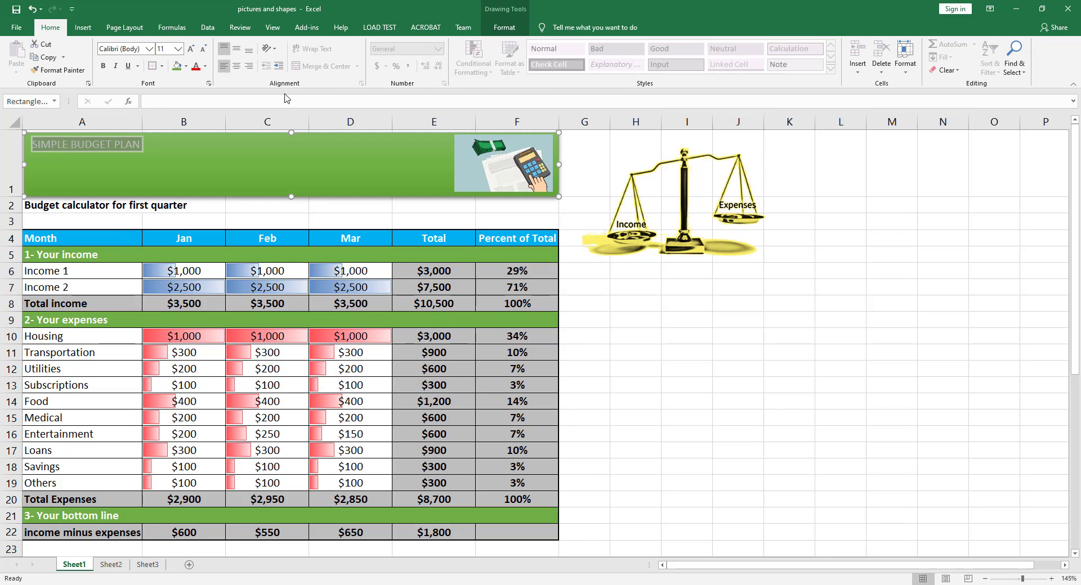
click(236, 54)
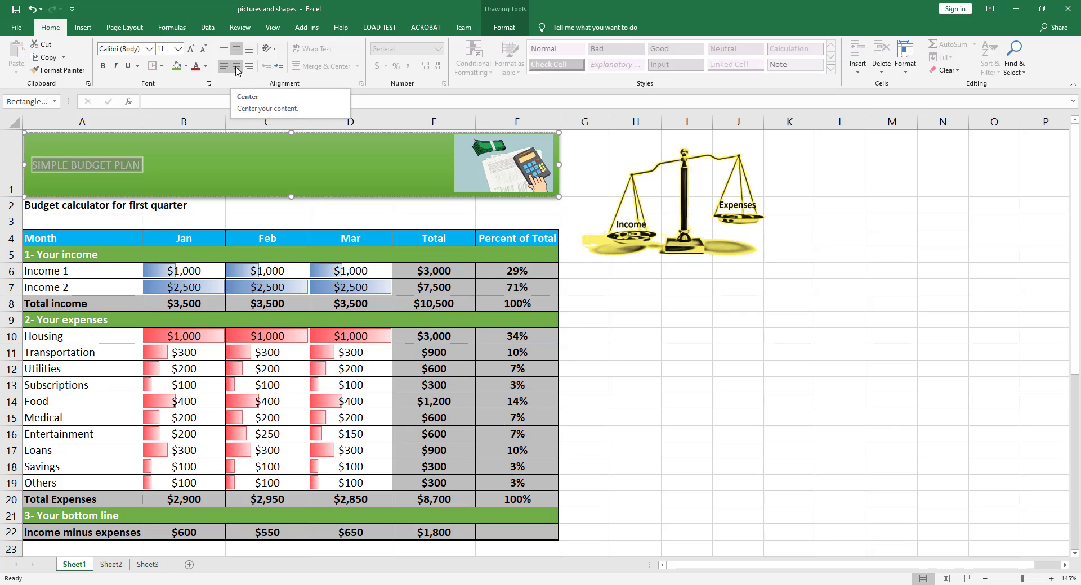
click(236, 67)
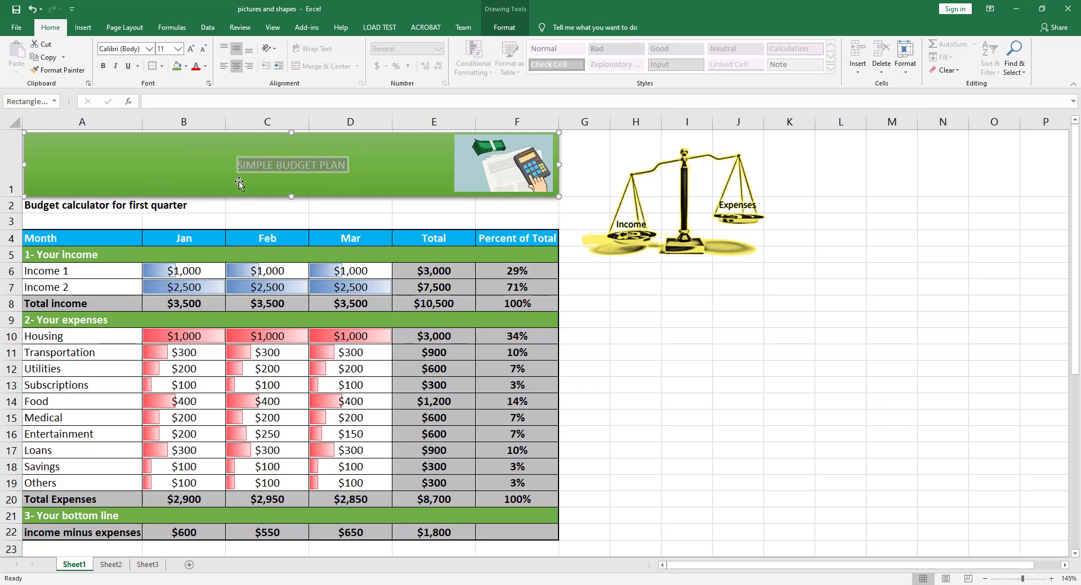
Step: Format the banner title text as bold Arial at size 20
click(178, 48)
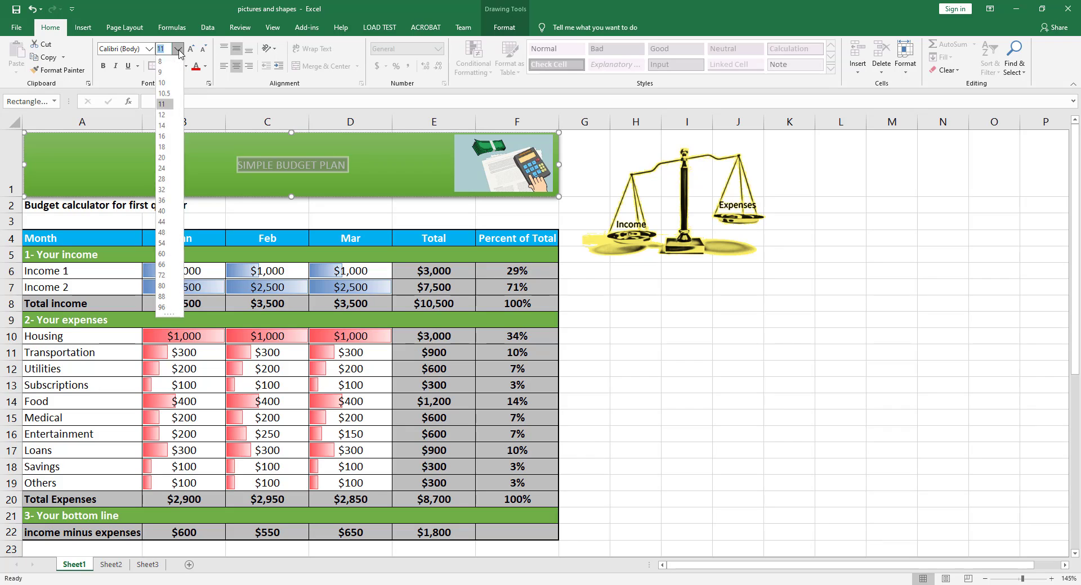
click(163, 159)
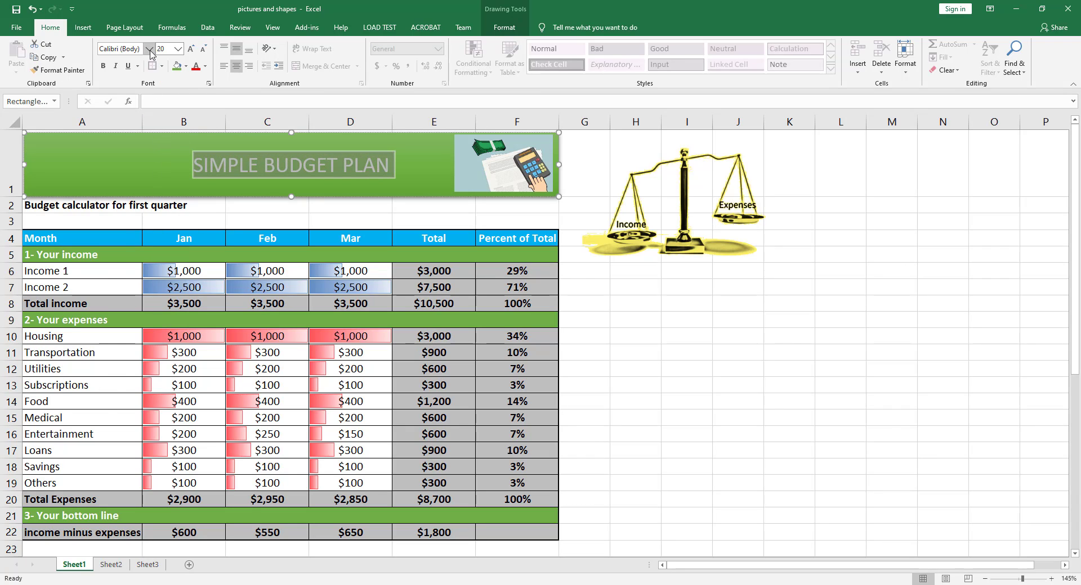
click(149, 49)
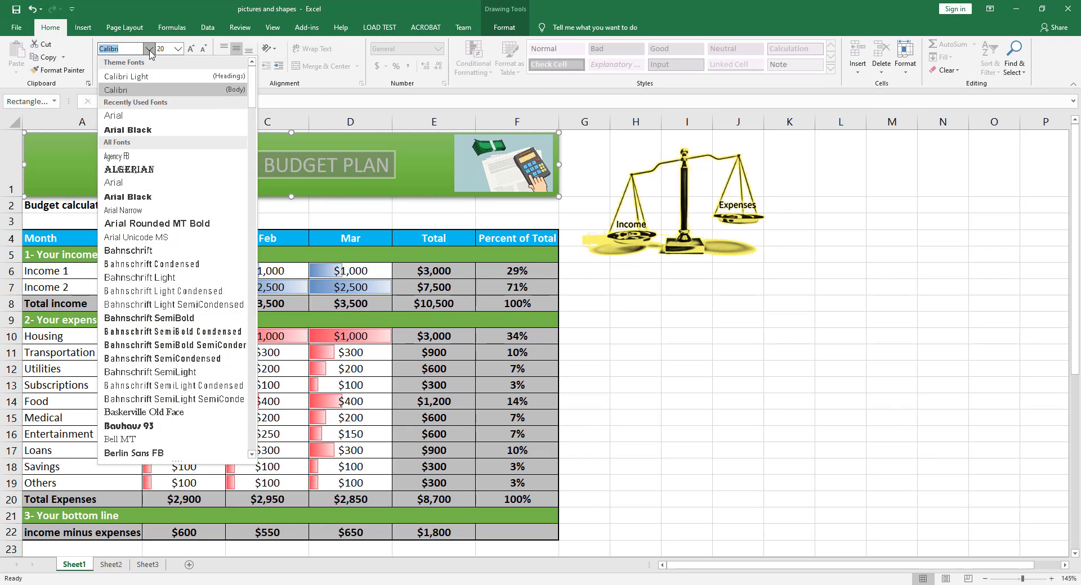
click(134, 116)
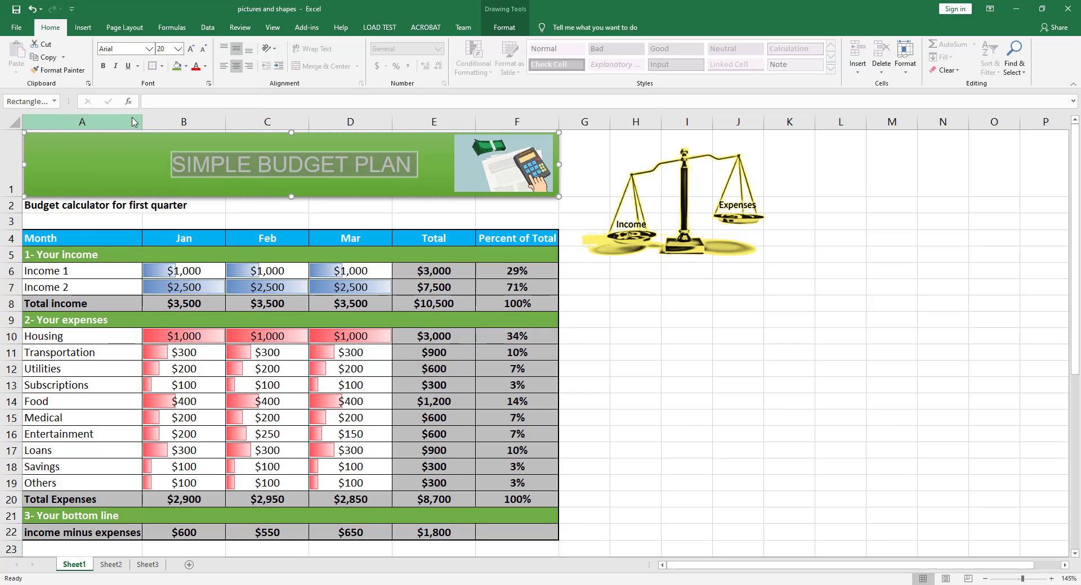
click(103, 67)
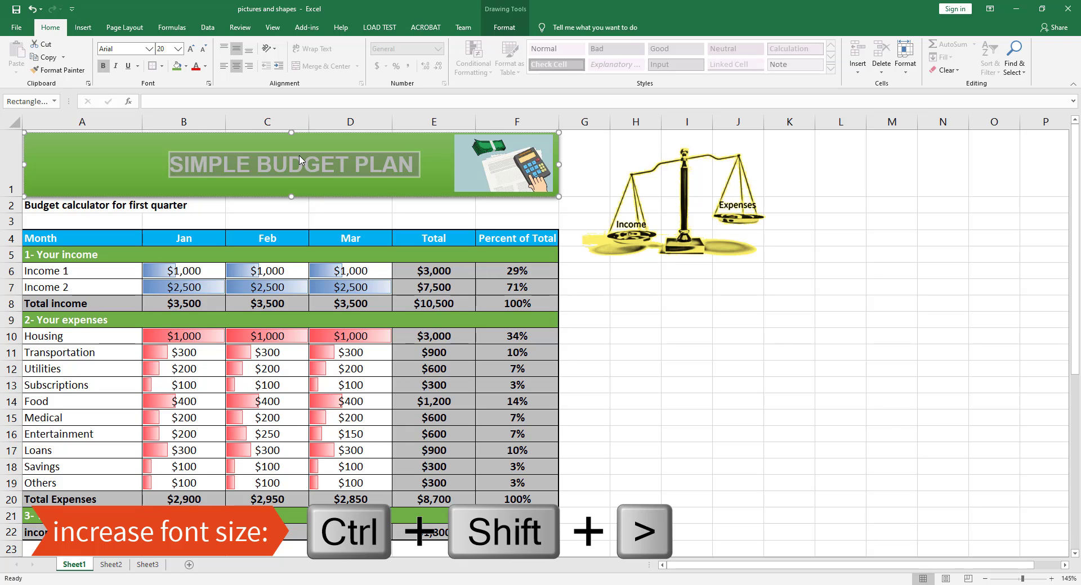
Step: Enlarge the banner title text stepwise to size 28, reduce it back to 20, and deselect the banner
key(ctrl+shift+greater)
key(ctrl+shift+greater)
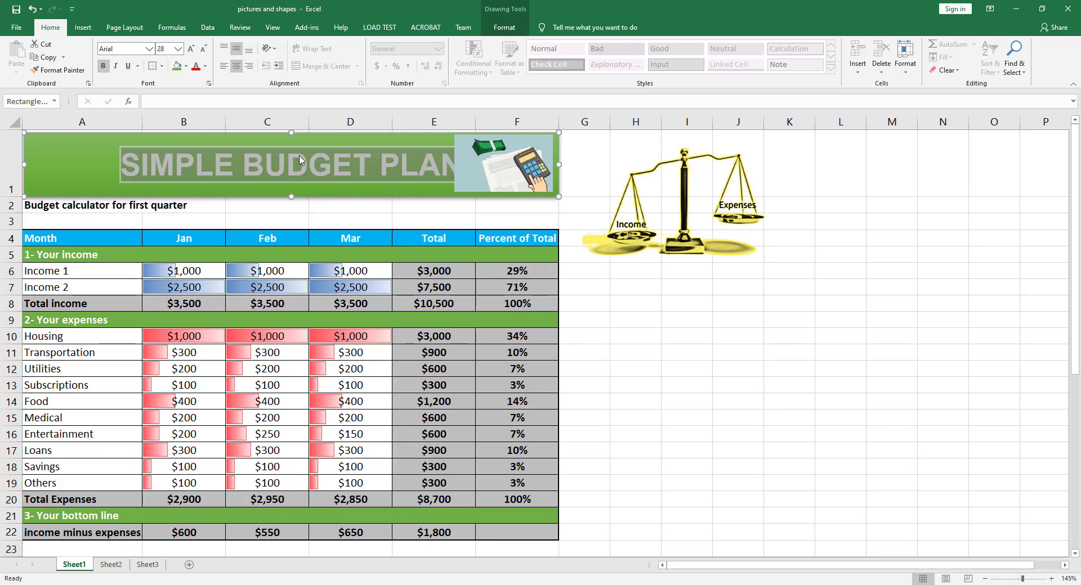
key(ctrl+shift+less)
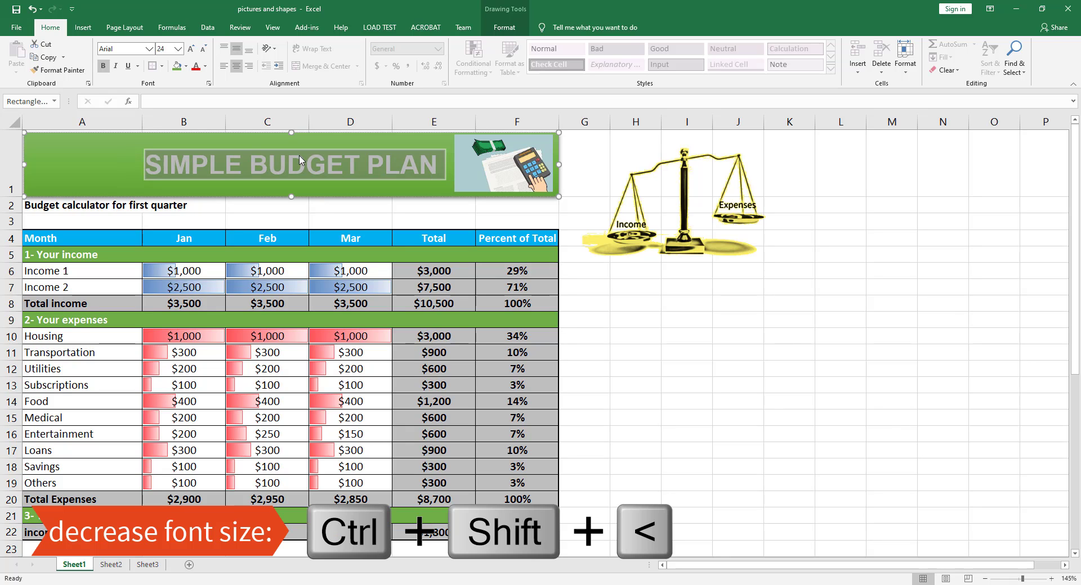
key(ctrl+shift+less)
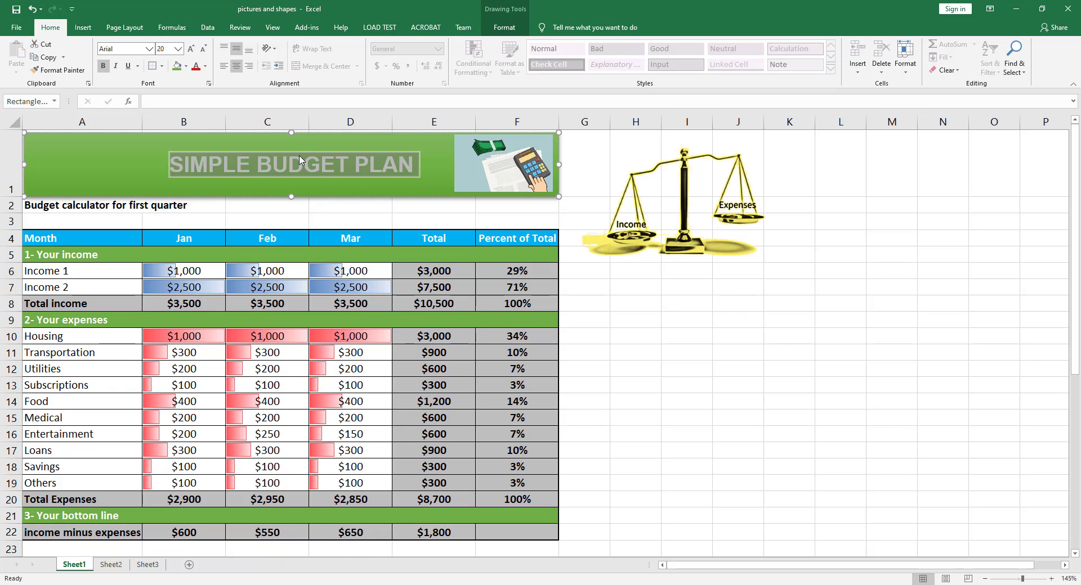
click(495, 217)
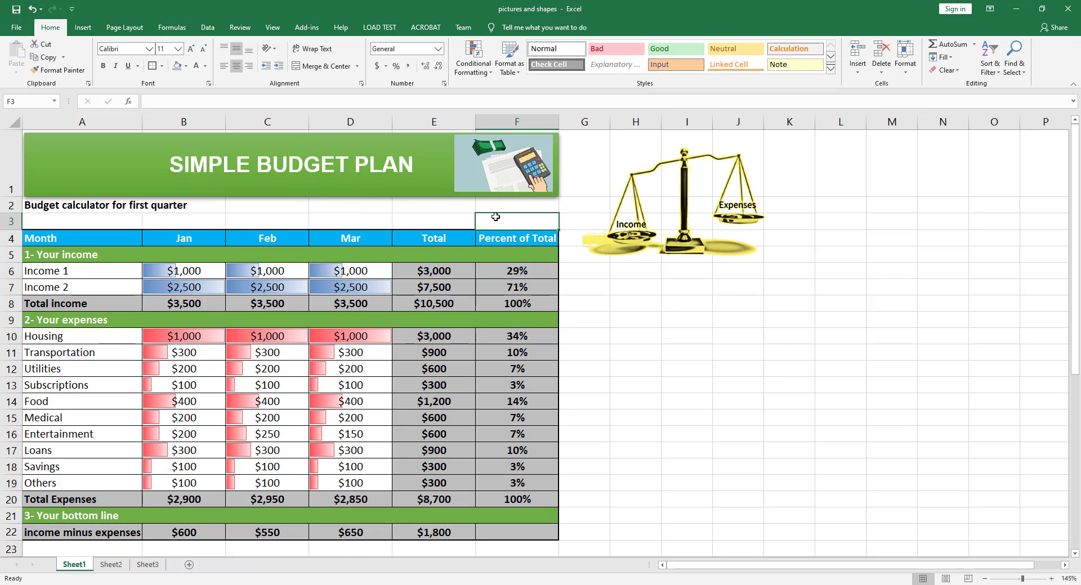
Step: Fill the green banner rectangle with the gradient variation that radiates from the center, and deselect the shape
click(123, 176)
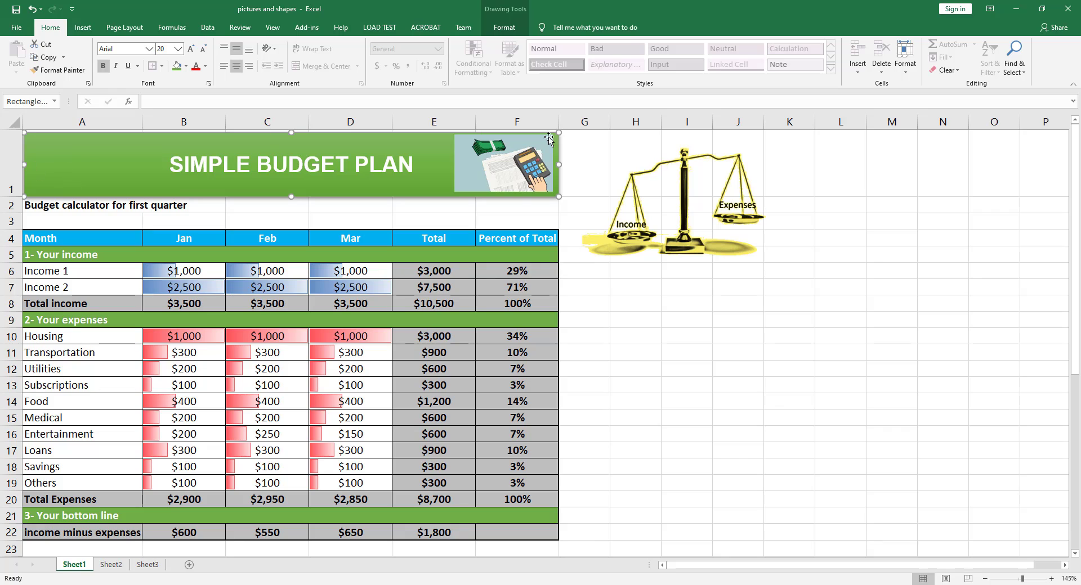
click(504, 28)
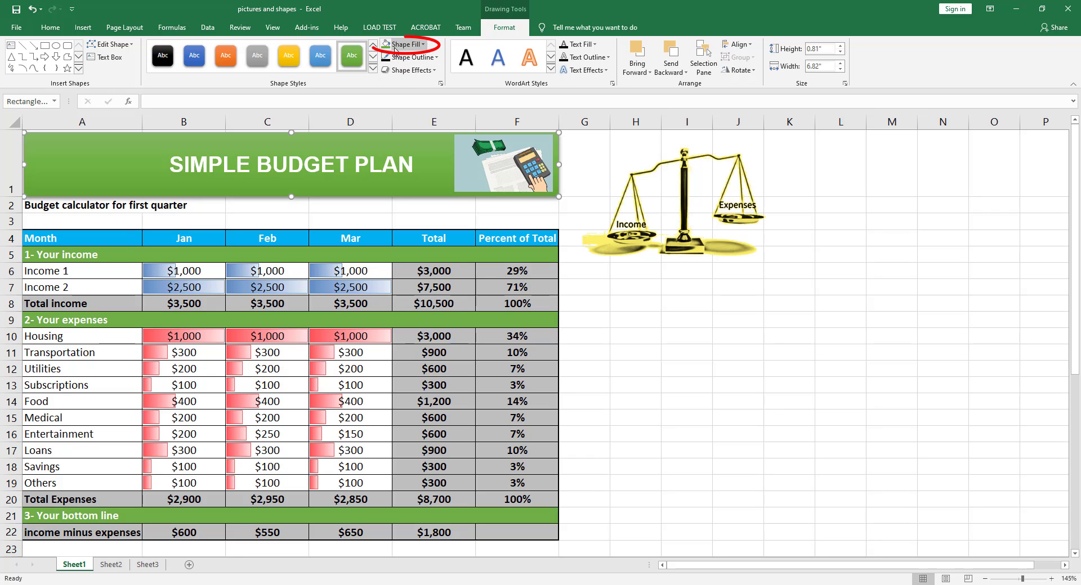
click(423, 45)
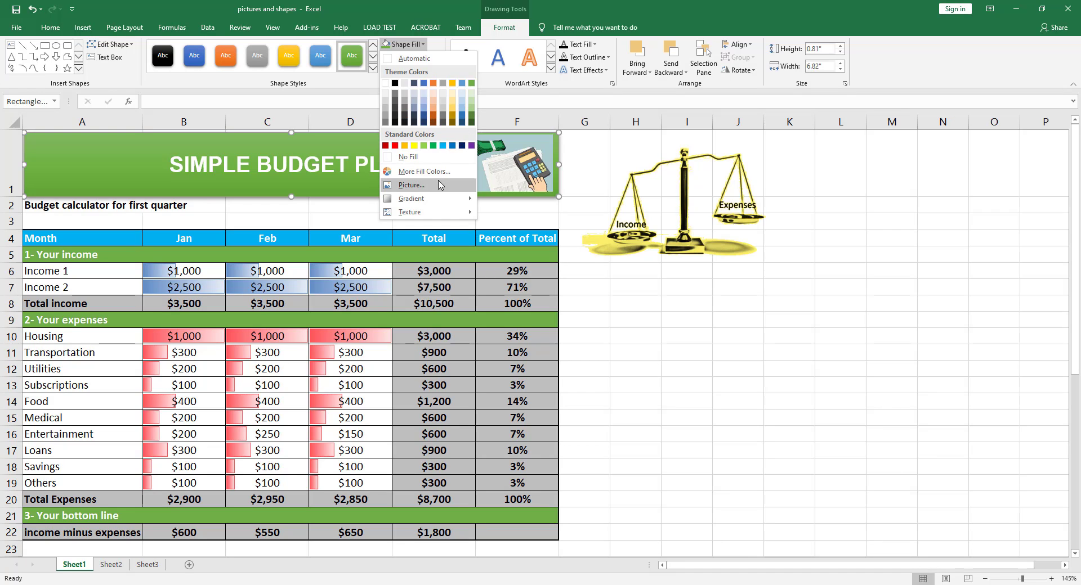
mouse_move(430, 200)
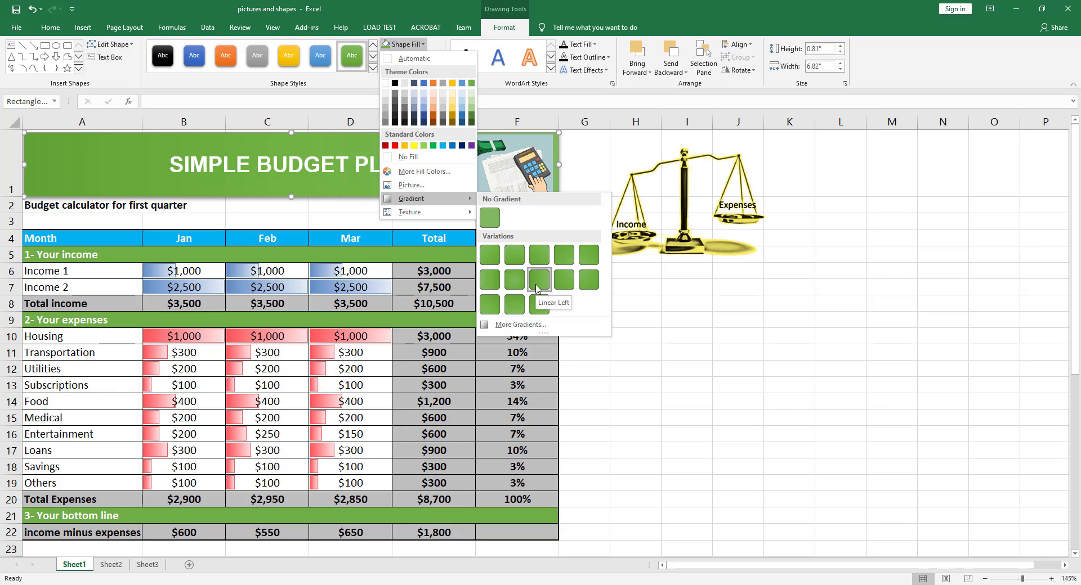
click(508, 278)
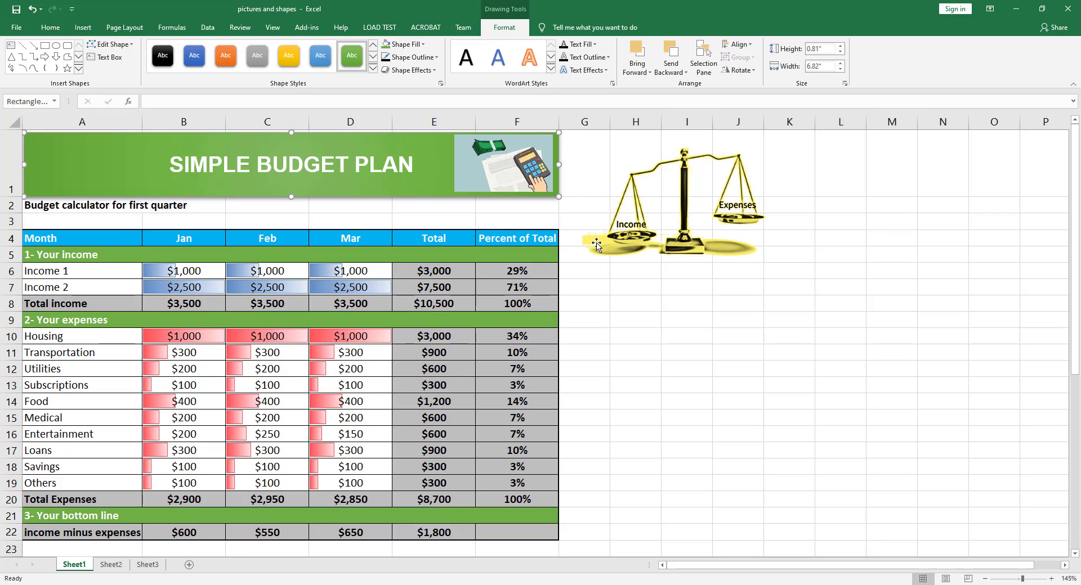
click(617, 317)
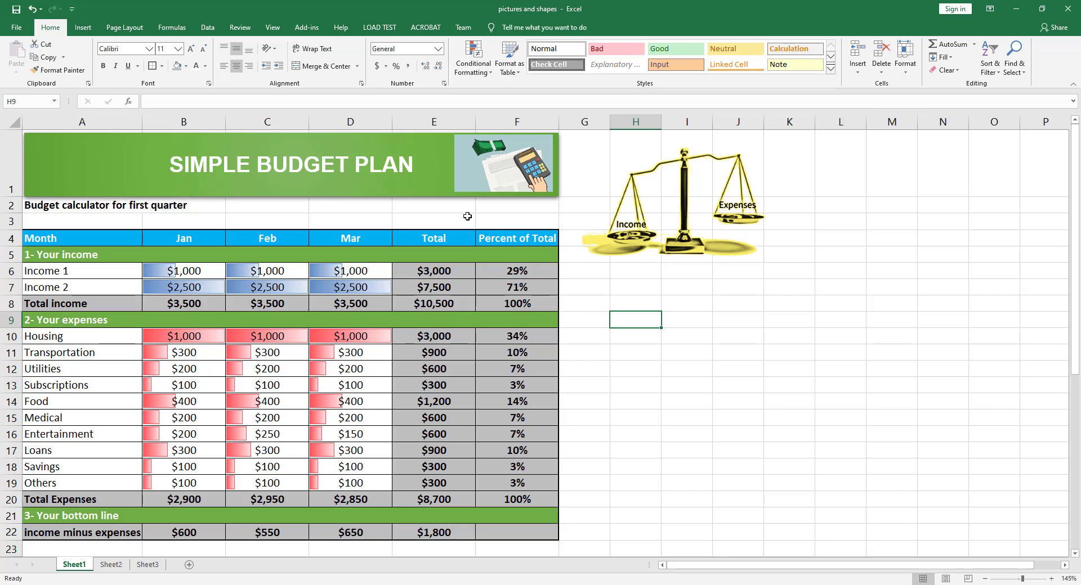